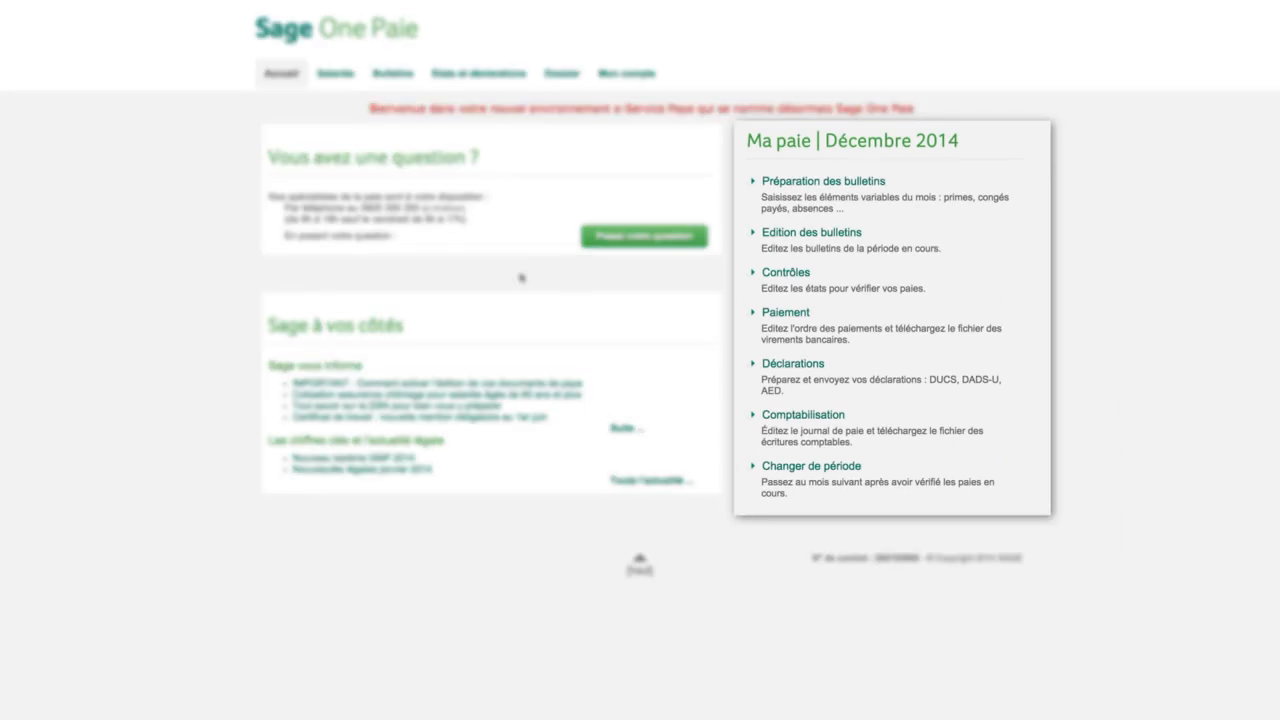
Set the selected employee's Prime exceptionnelle to 1000 and Prime d'ancienneté to 150 in the December 2014 payslip elements, and save
left_click(388, 75)
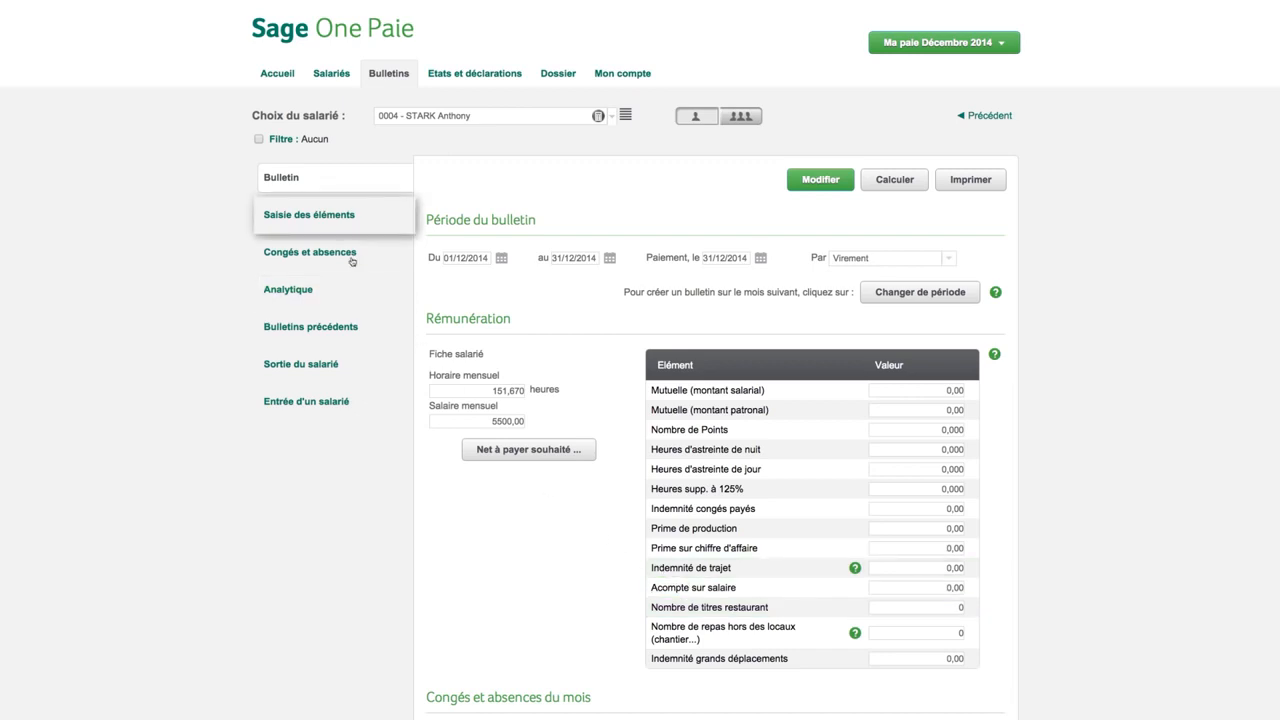
left_click(308, 225)
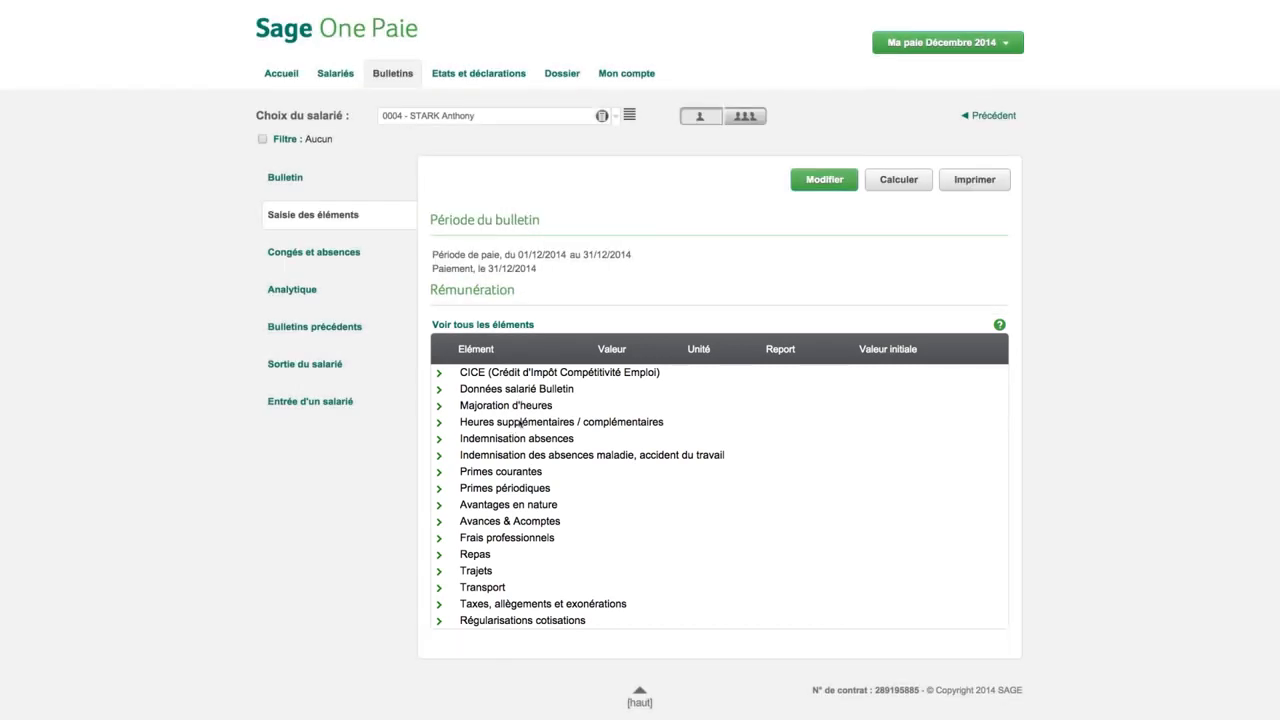
left_click(826, 187)
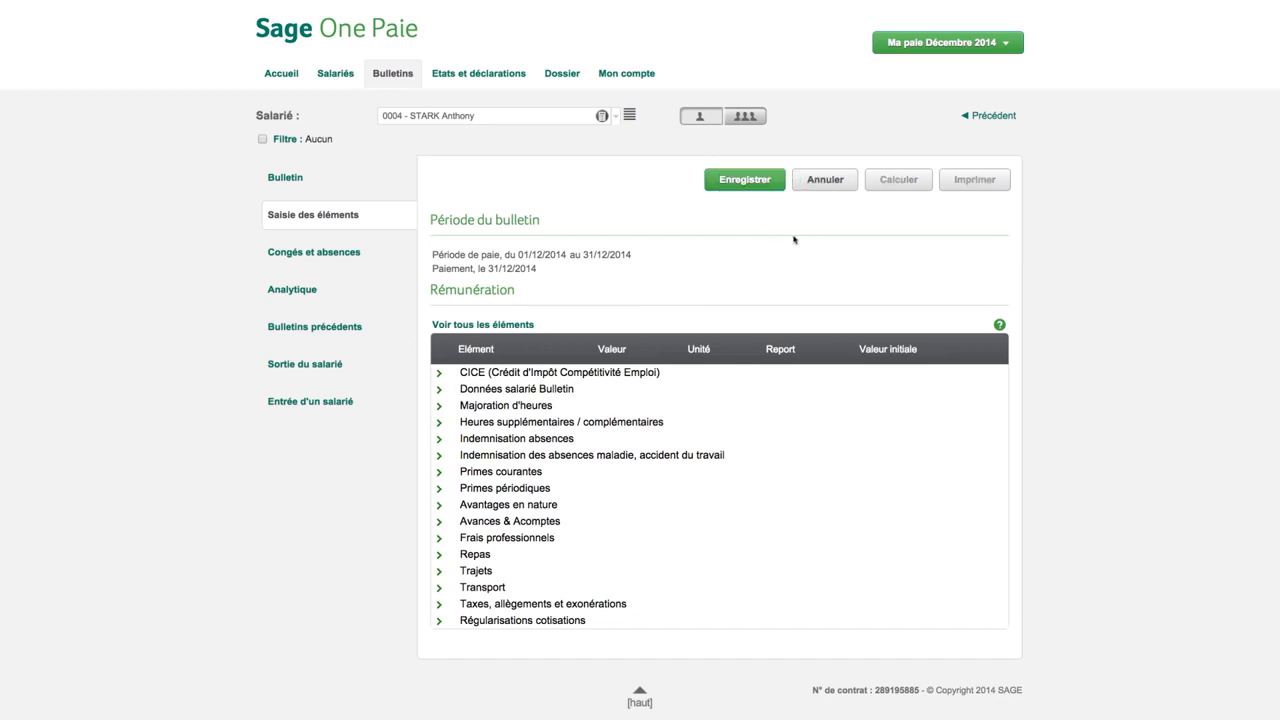
left_click(440, 472)
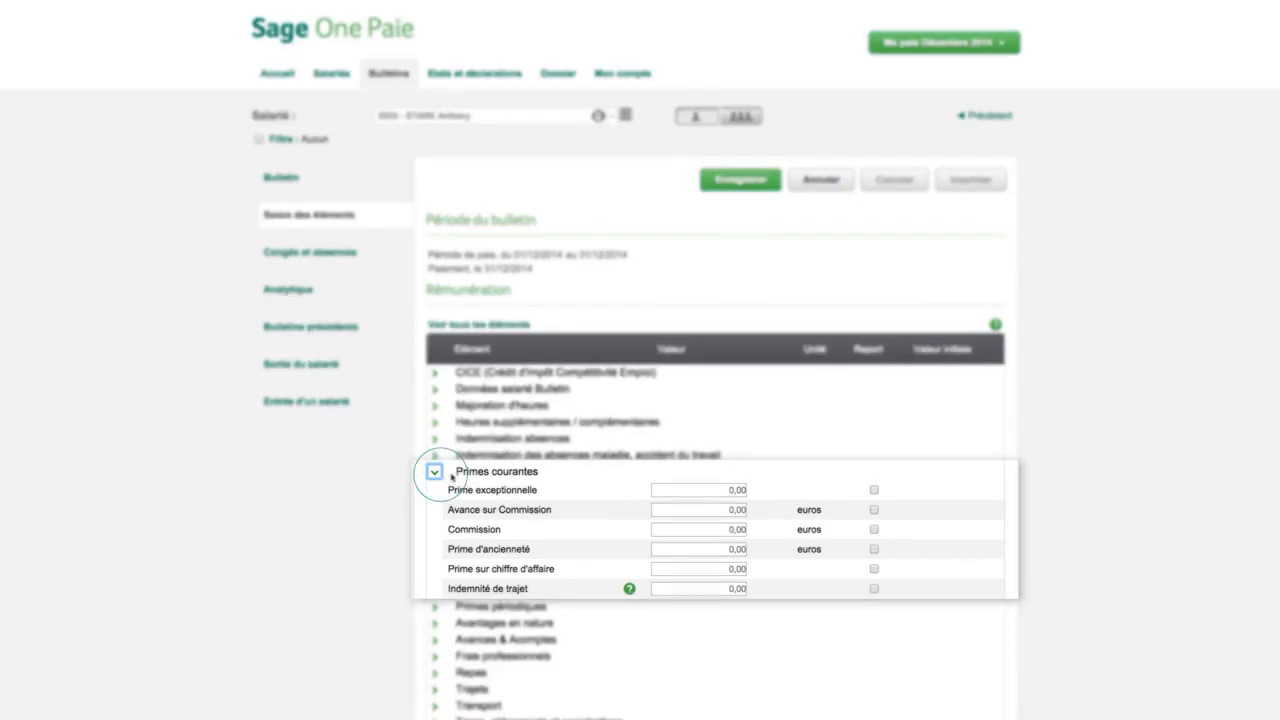
left_click(700, 489)
type("1000")
left_click(703, 549)
type("150")
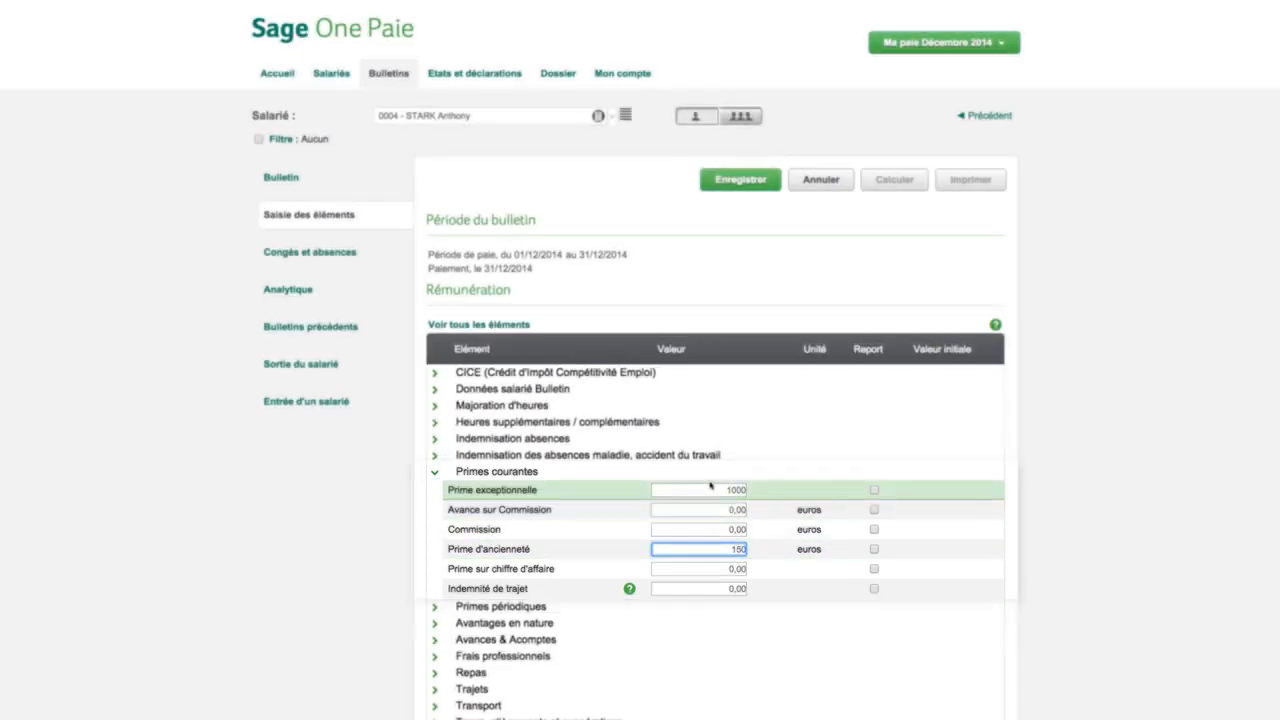
left_click(722, 185)
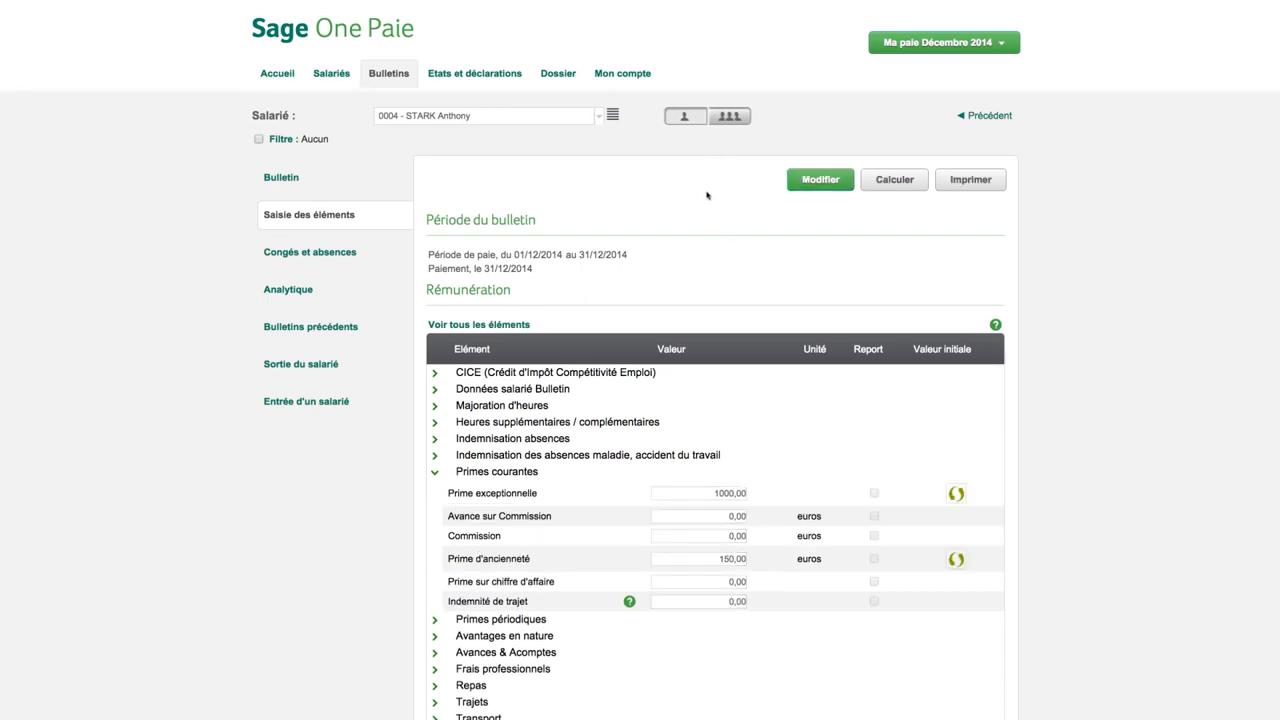
Create and save a Congé payé absence for the employee from 08/12/2014 to 12/12/2014
left_click(347, 261)
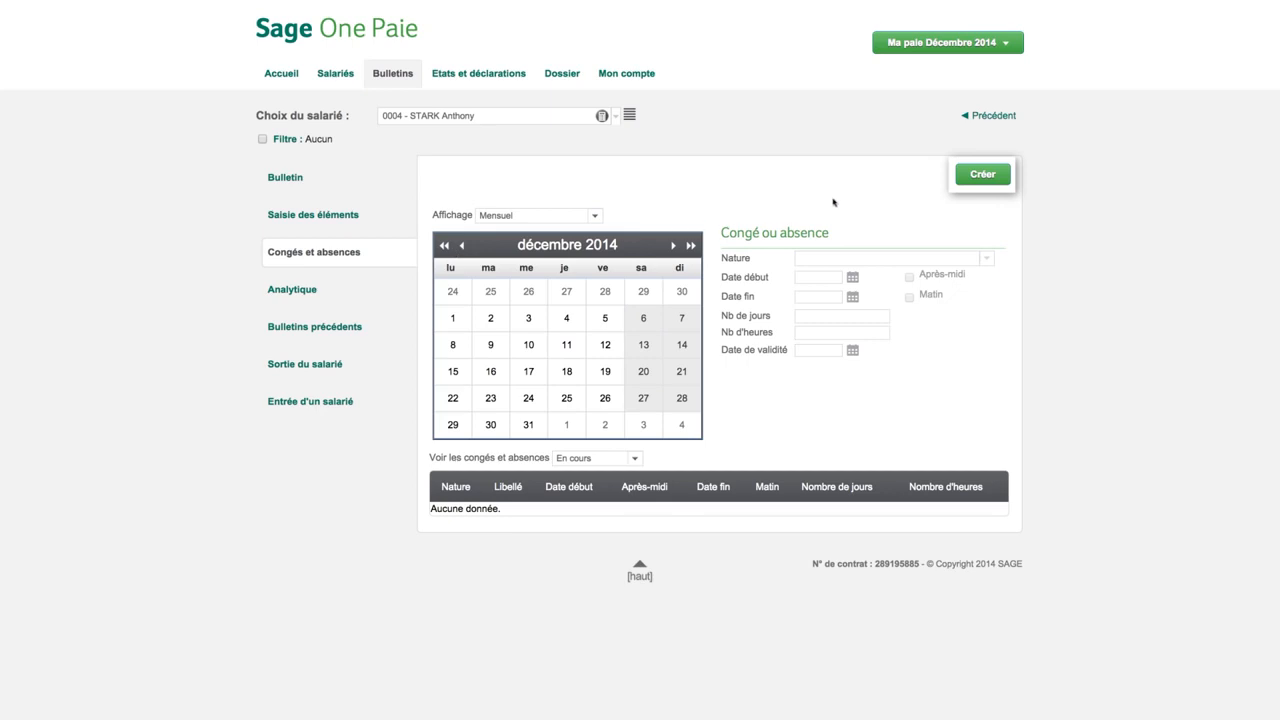
left_click(960, 178)
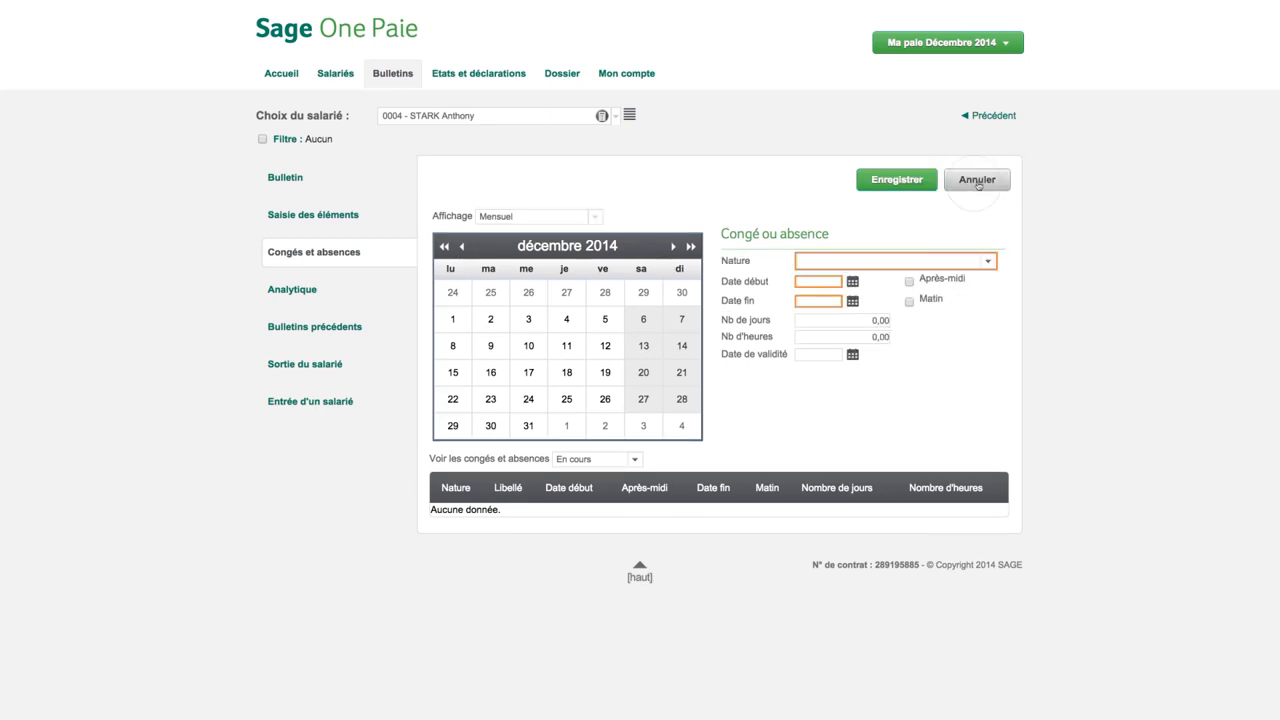
left_click(932, 261)
left_click(920, 361)
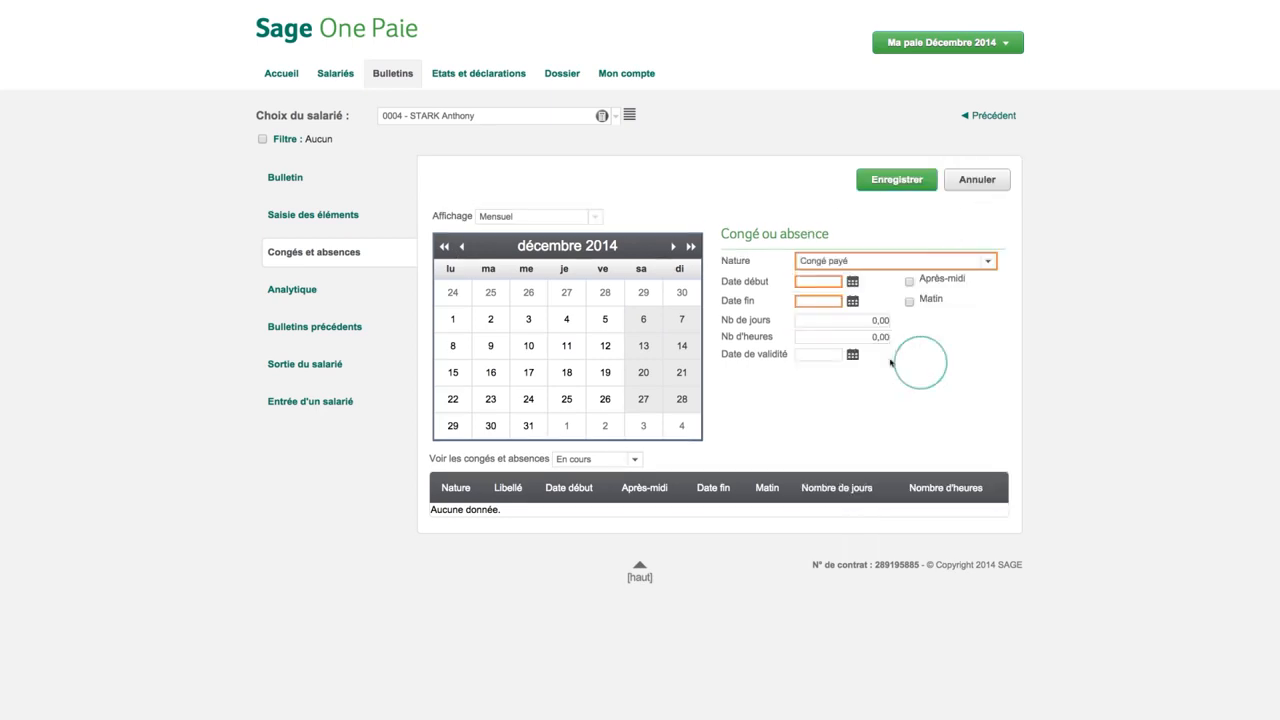
left_click(458, 350)
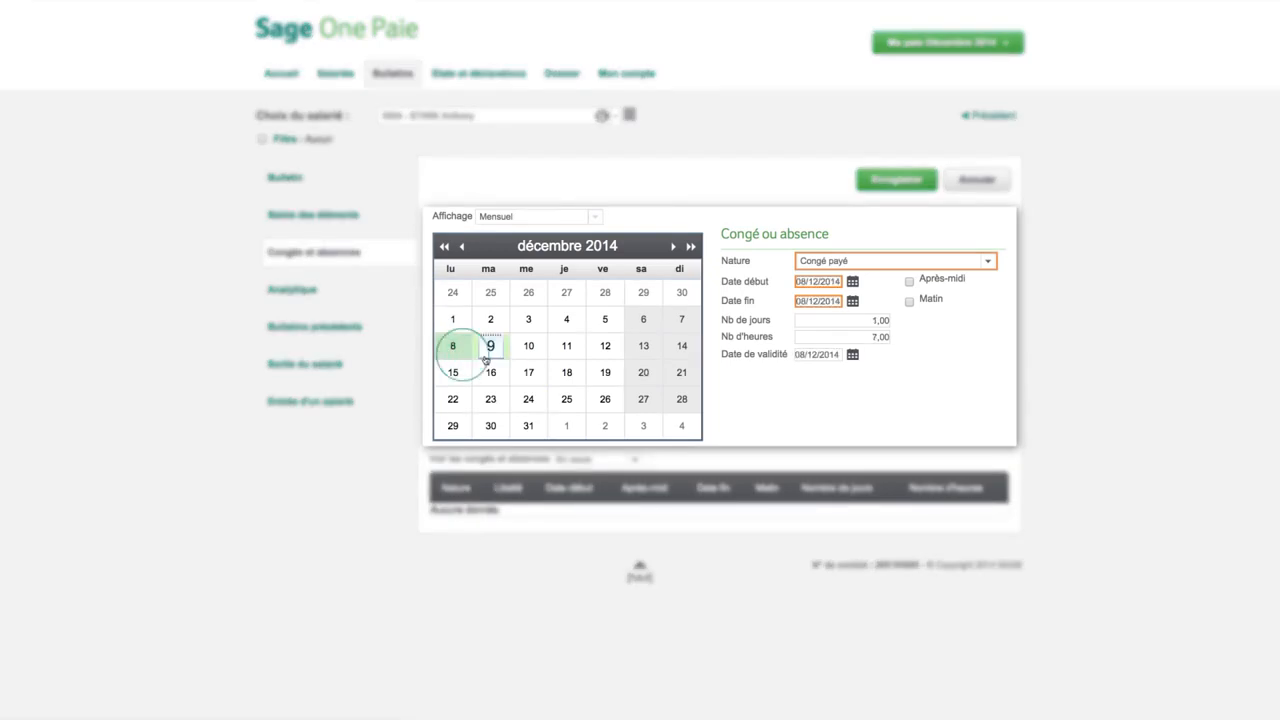
left_click(609, 354)
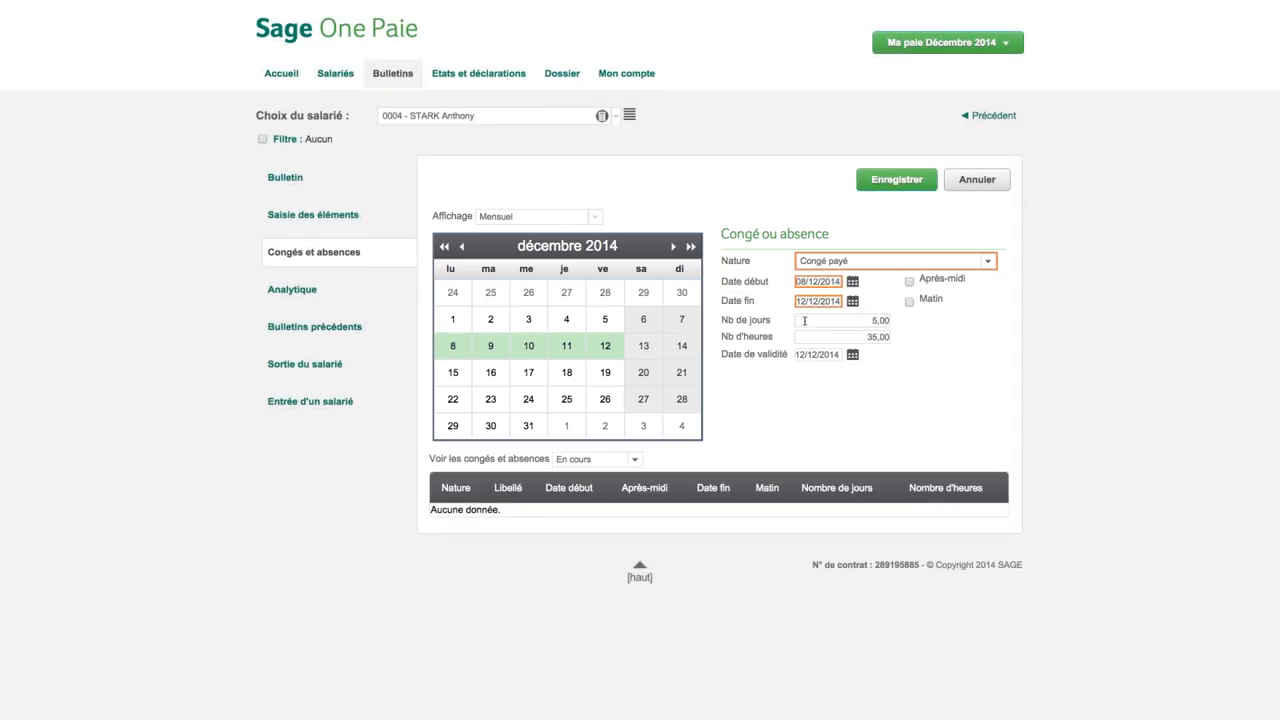
left_click(884, 181)
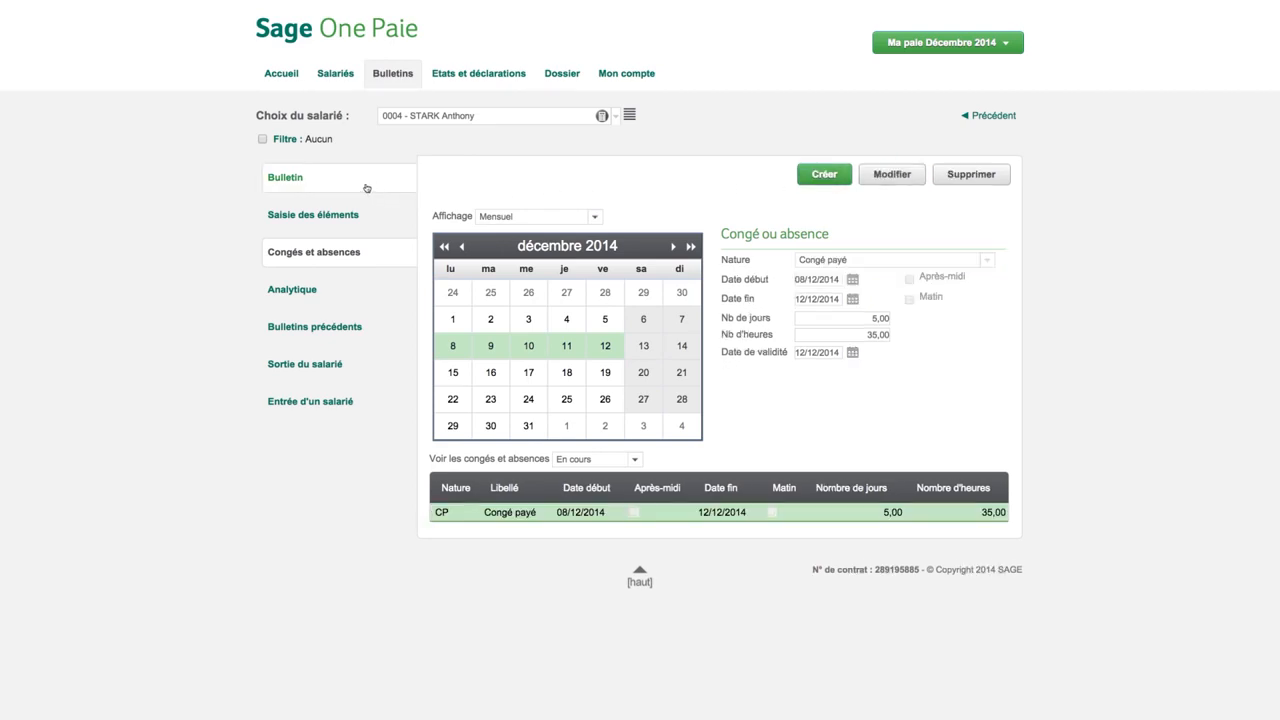
Print the selected employee's December 2014 payslip and check the multi-employee bonus entry grid
left_click(287, 181)
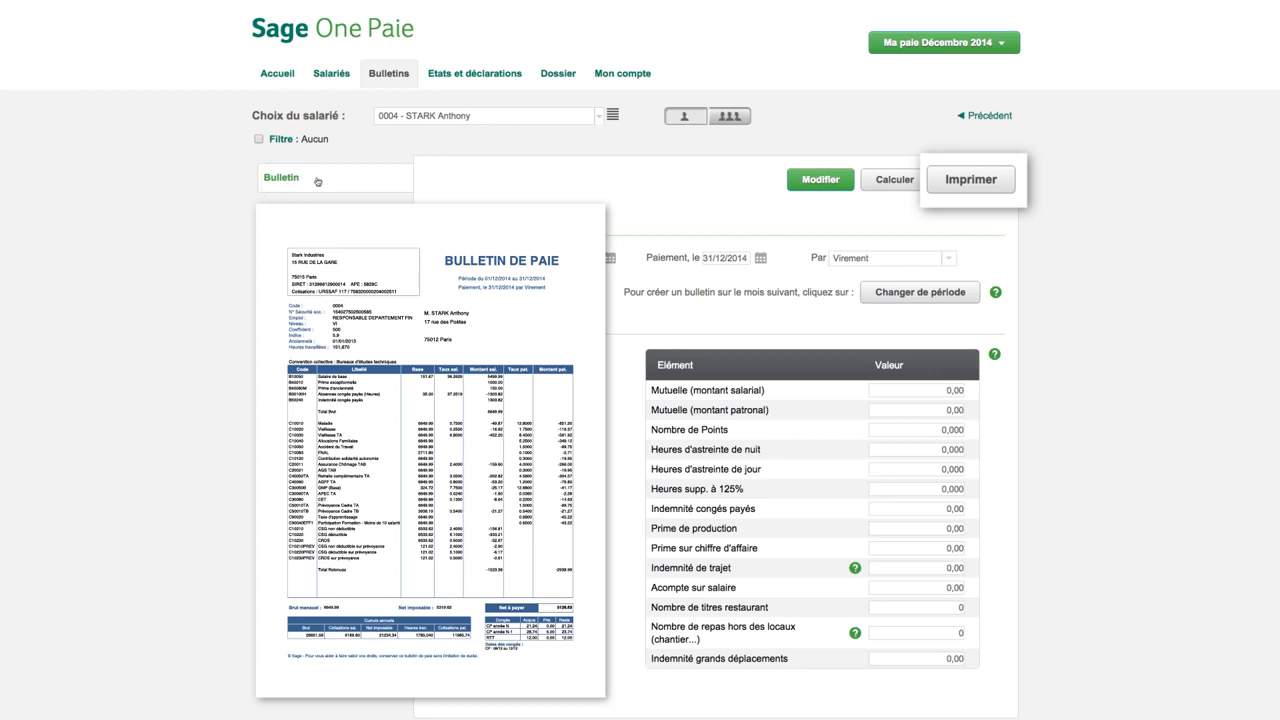
left_click(952, 189)
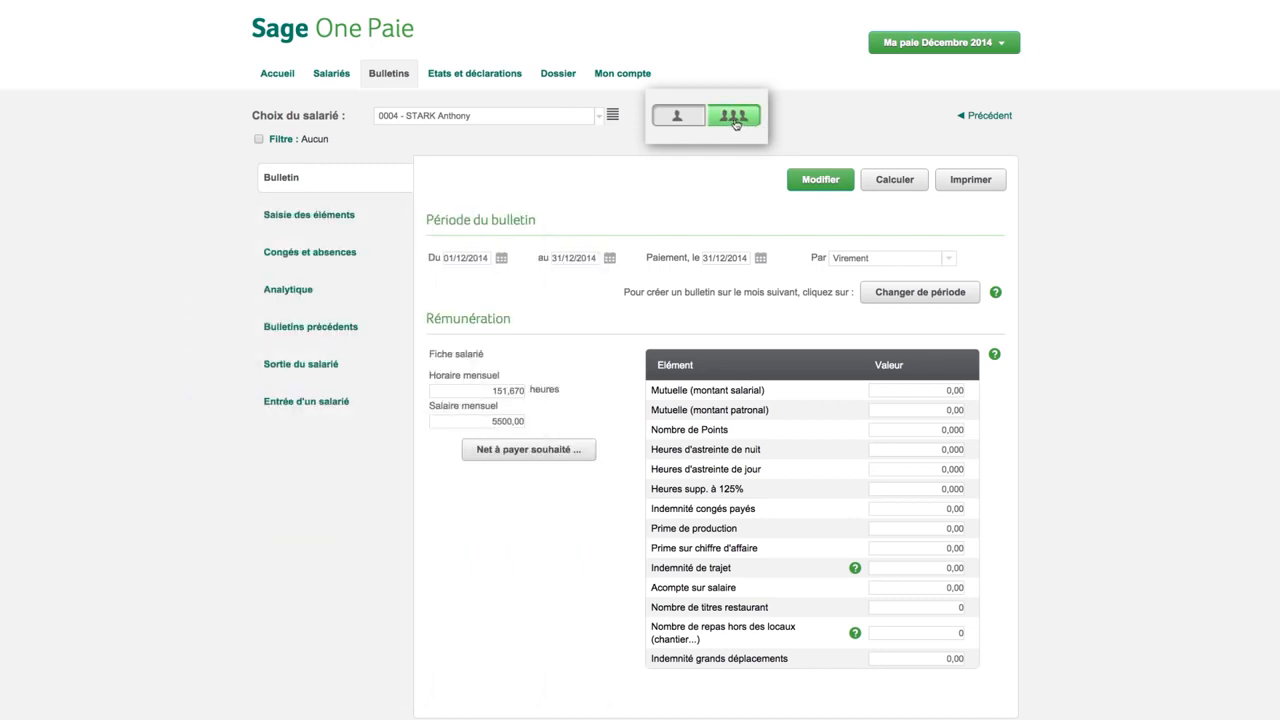
left_click(734, 118)
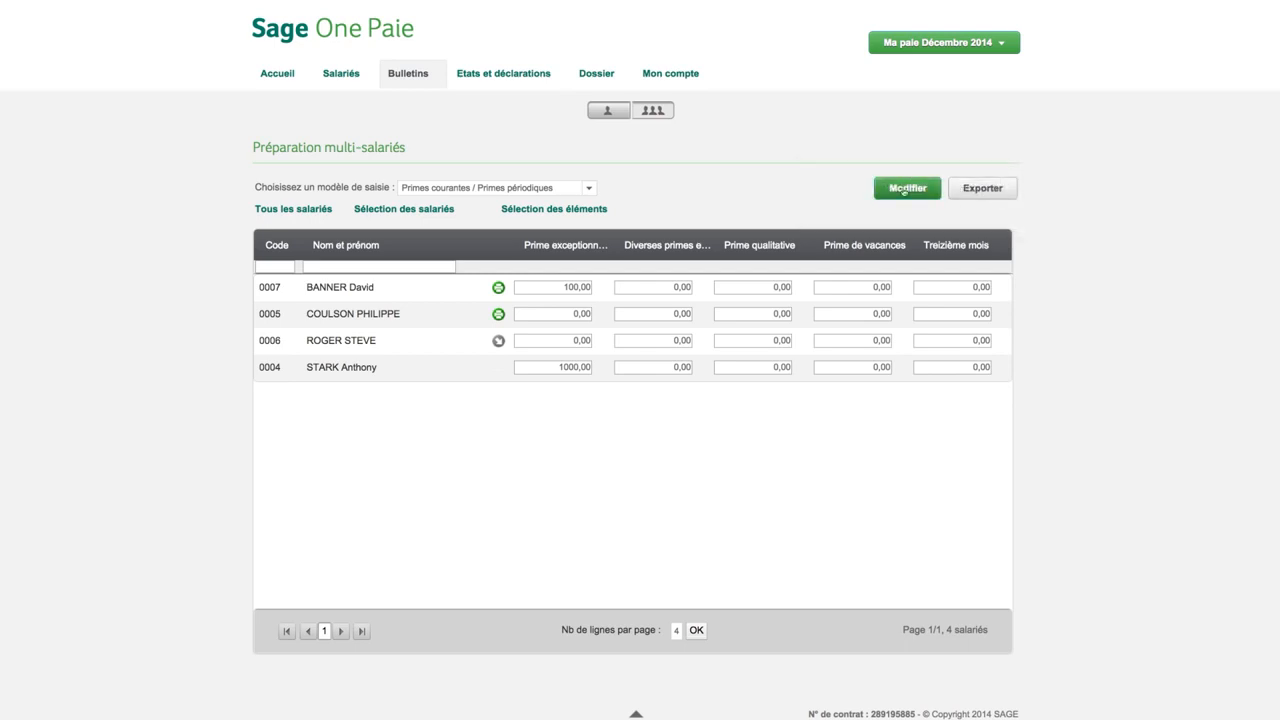
left_click(607, 111)
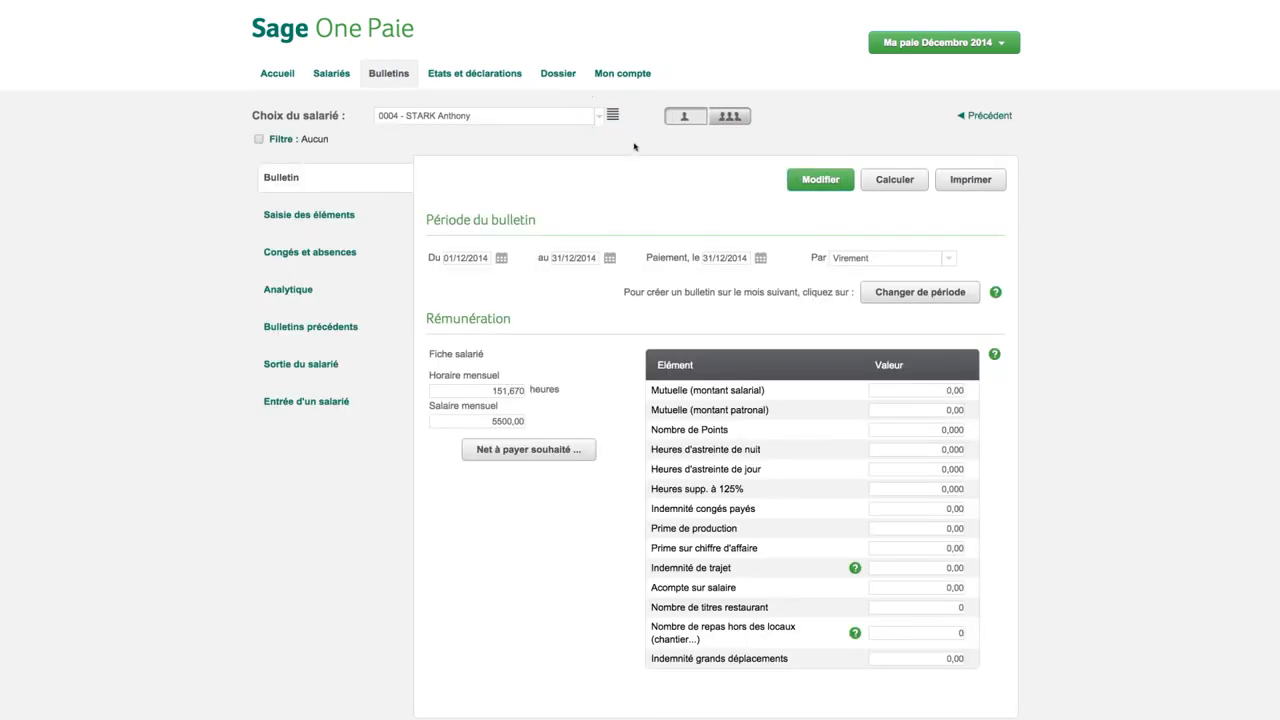
Walk through the new-employee entry wizard, copying an existing employee's contract parameters, and cancel the entry
left_click(334, 404)
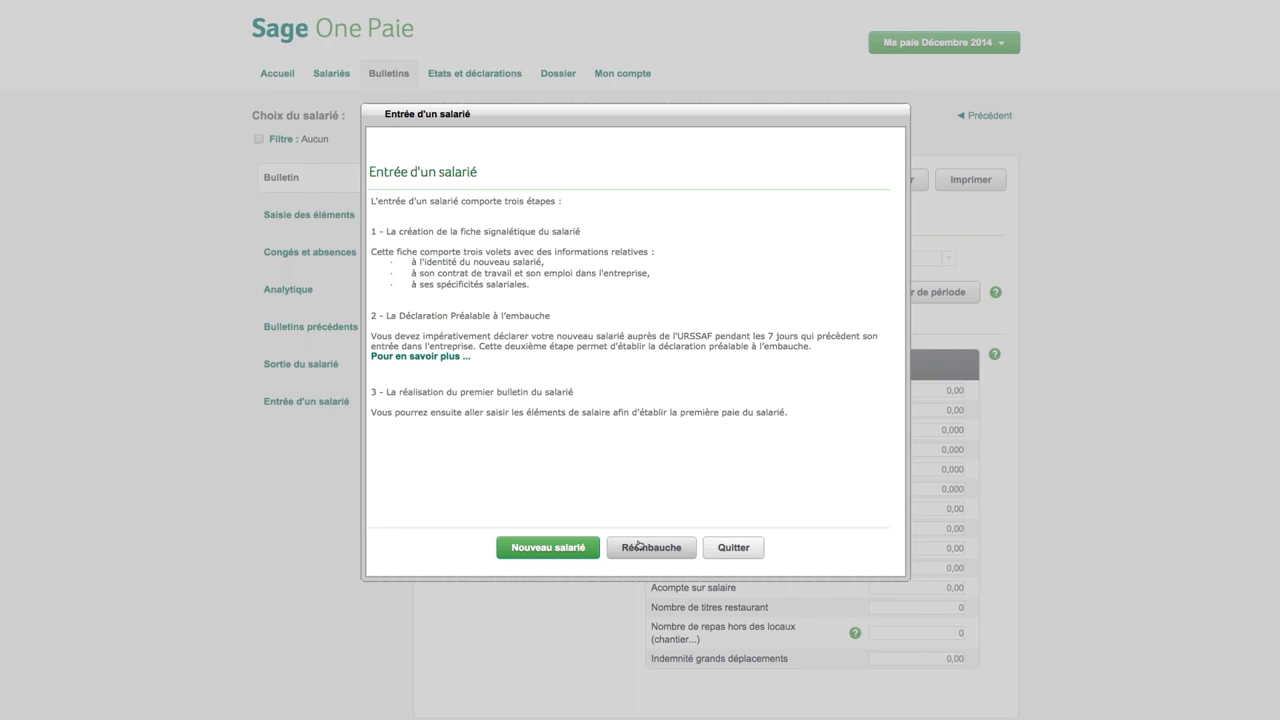
left_click(576, 546)
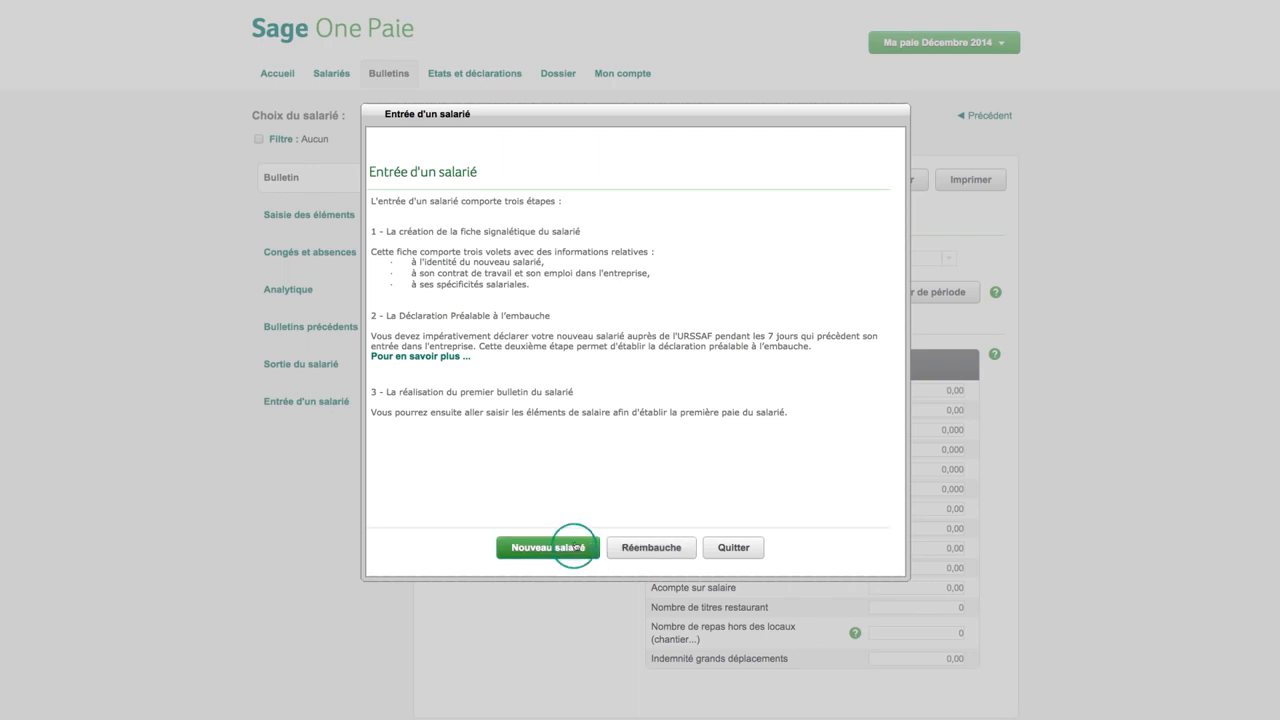
left_click(667, 545)
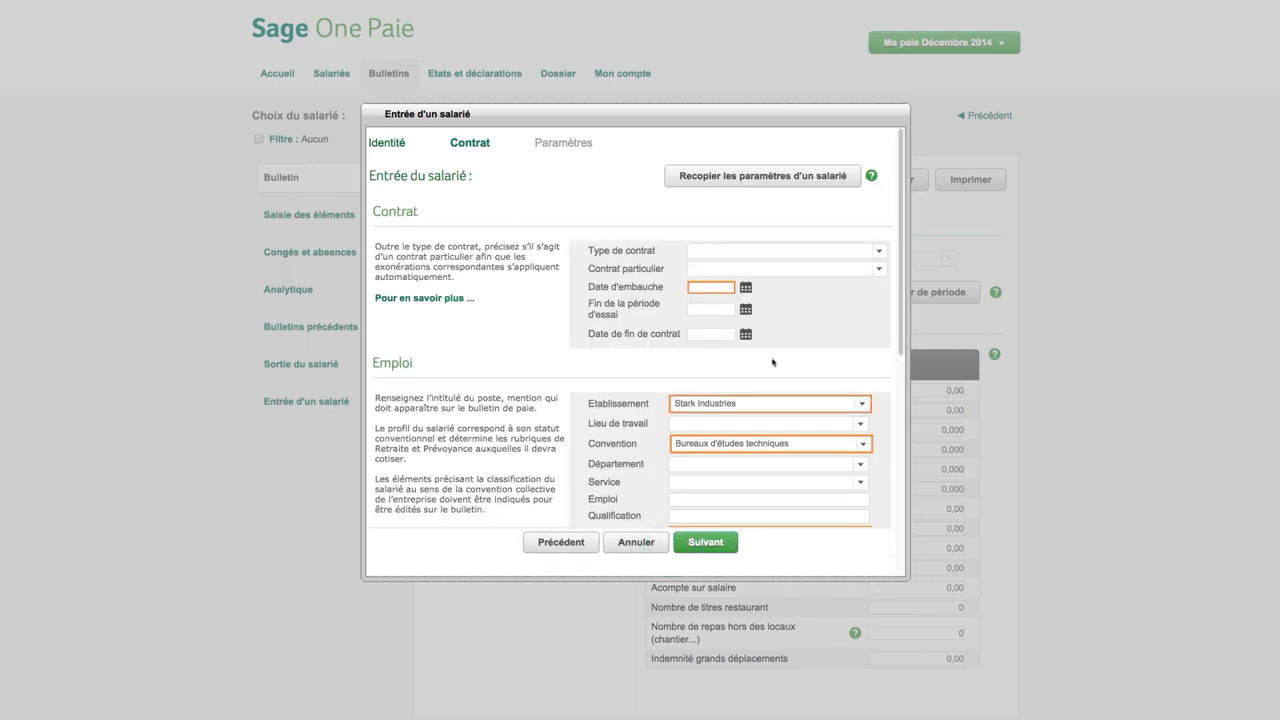
left_click(838, 182)
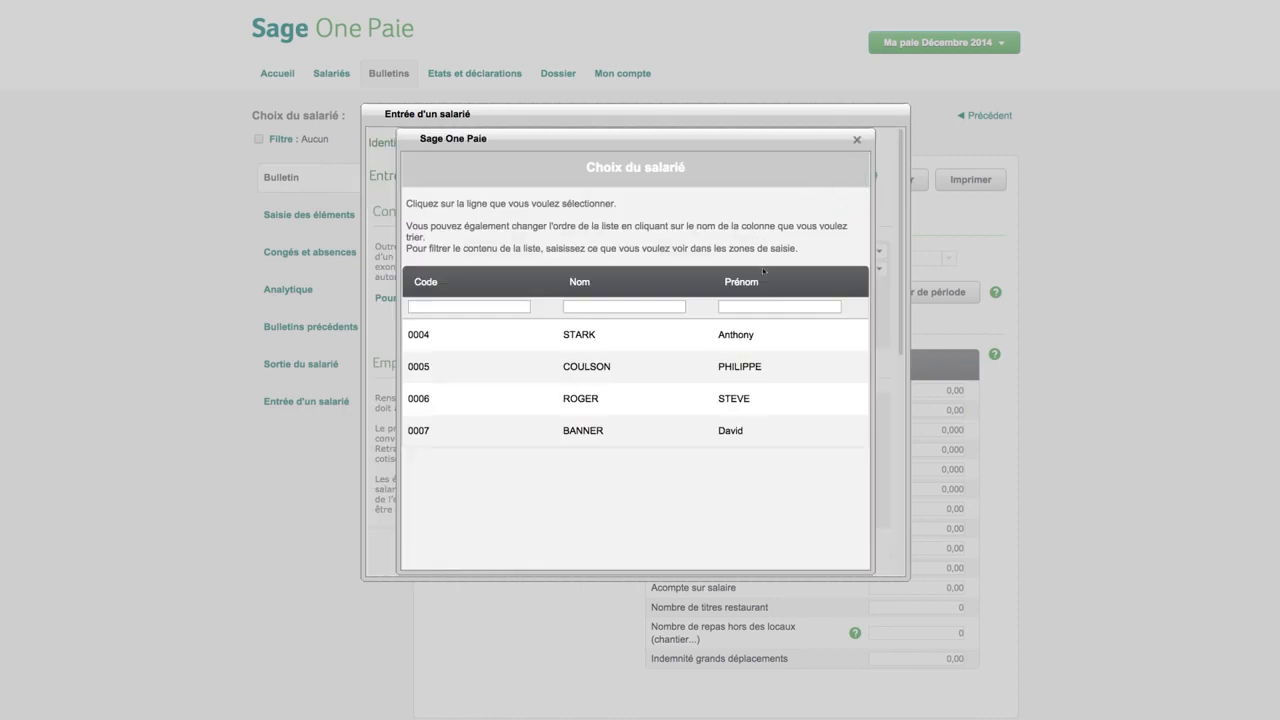
left_click(716, 336)
left_click(698, 549)
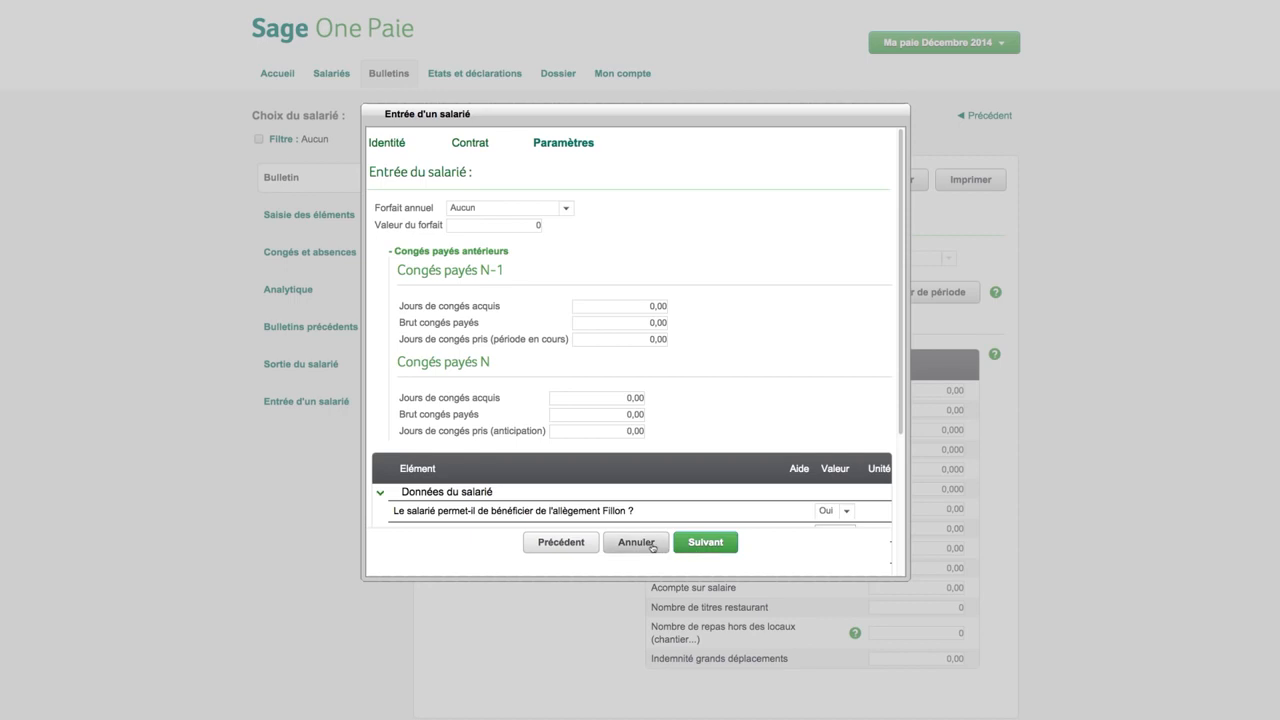
left_click(651, 546)
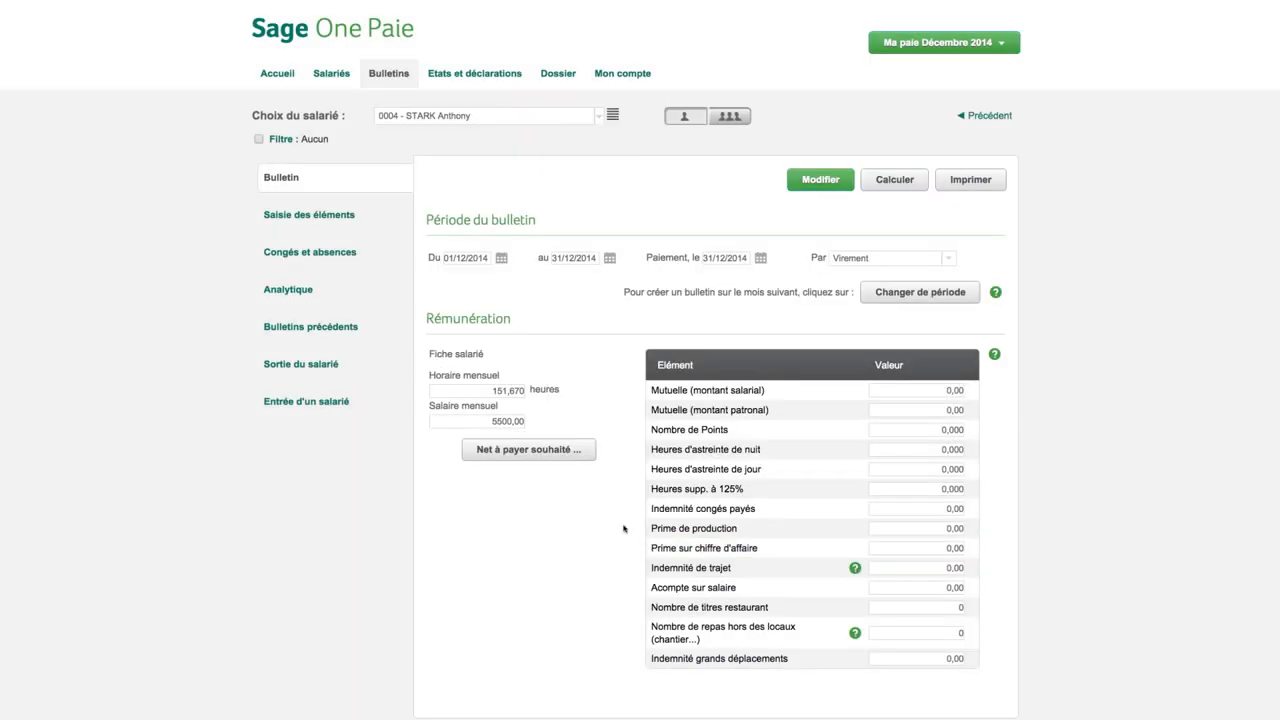
Confirm the employee's departure on 31/12/2014 with the reason "Fin de contrat à durée déterminée ou fin d'accueil occasionnel"
left_click(331, 367)
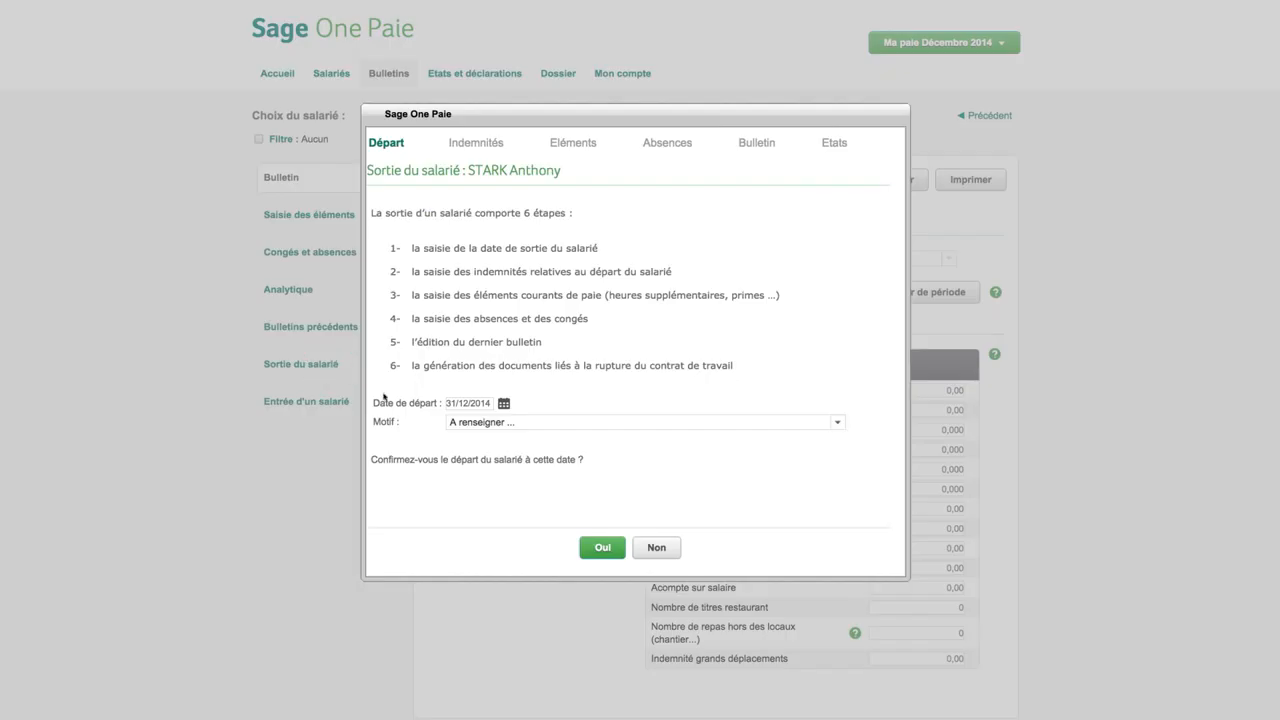
left_click(448, 424)
left_click(461, 403)
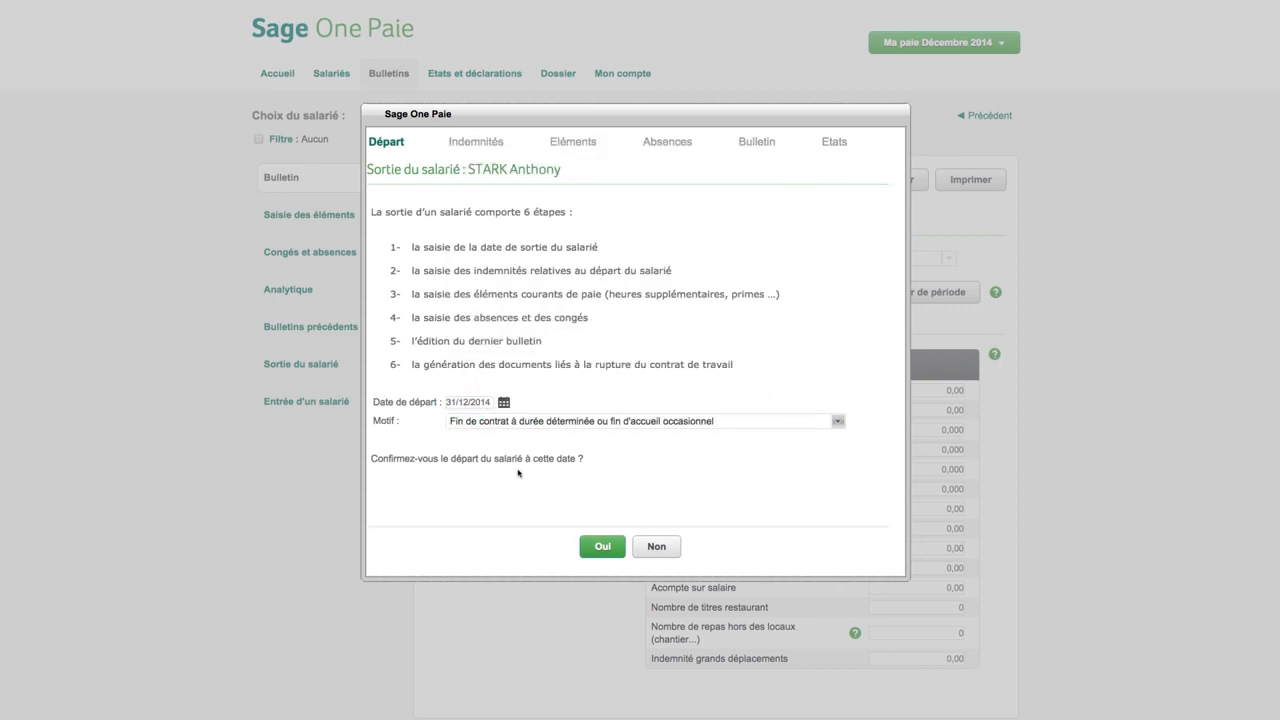
left_click(601, 546)
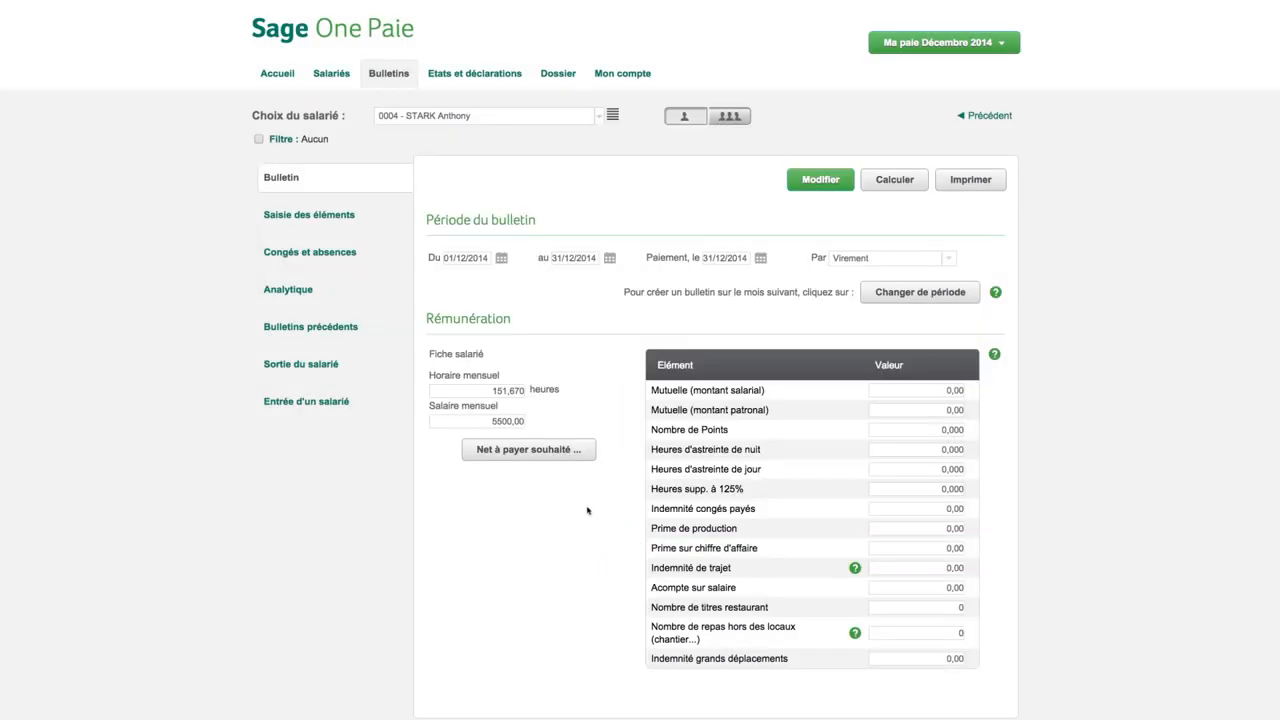
Review the employee's analytic sections and their allocation keys, and return to the payslip
left_click(311, 293)
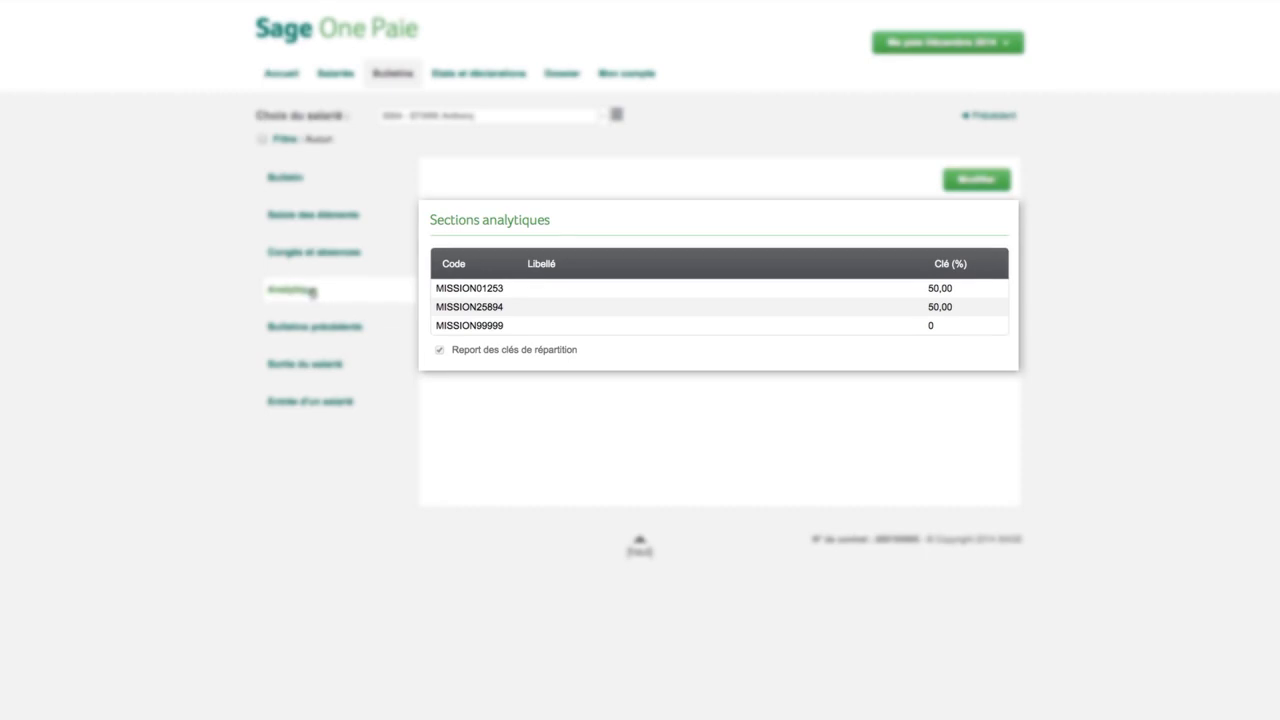
left_click(297, 186)
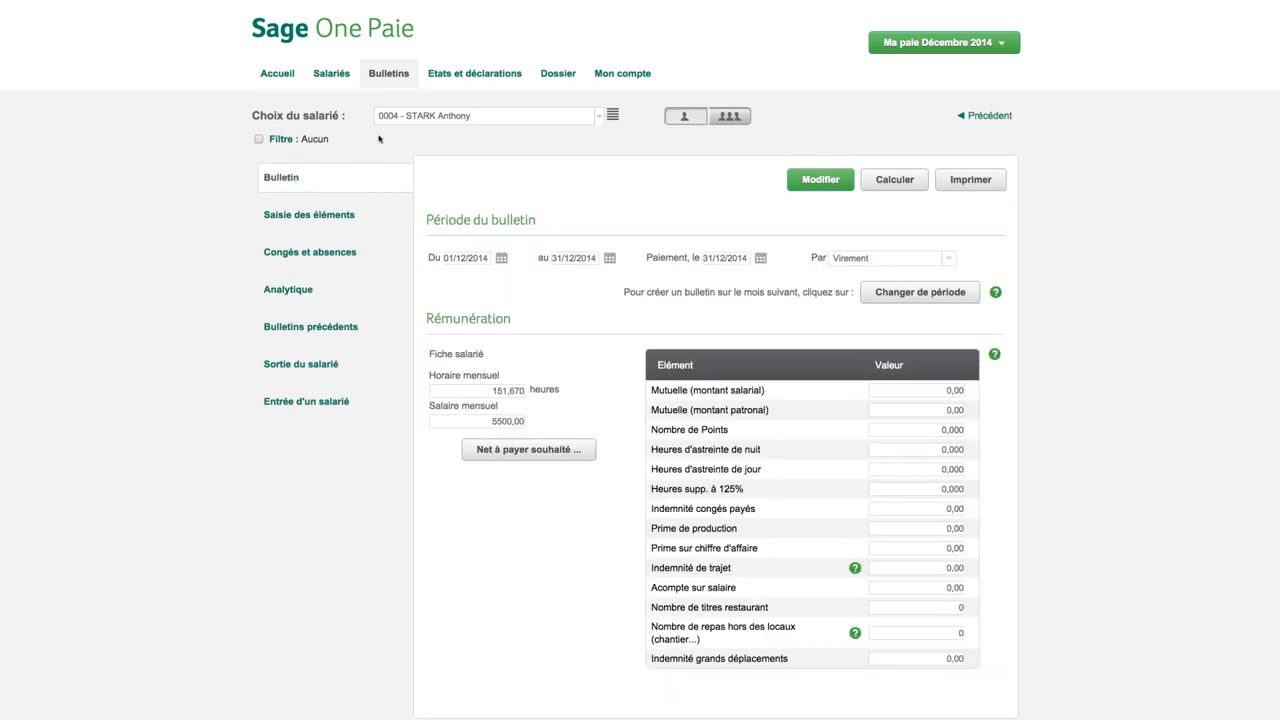
Filter the 2014 payroll reports to two departments, keeping all establishments, services, profiles and employees
left_click(467, 80)
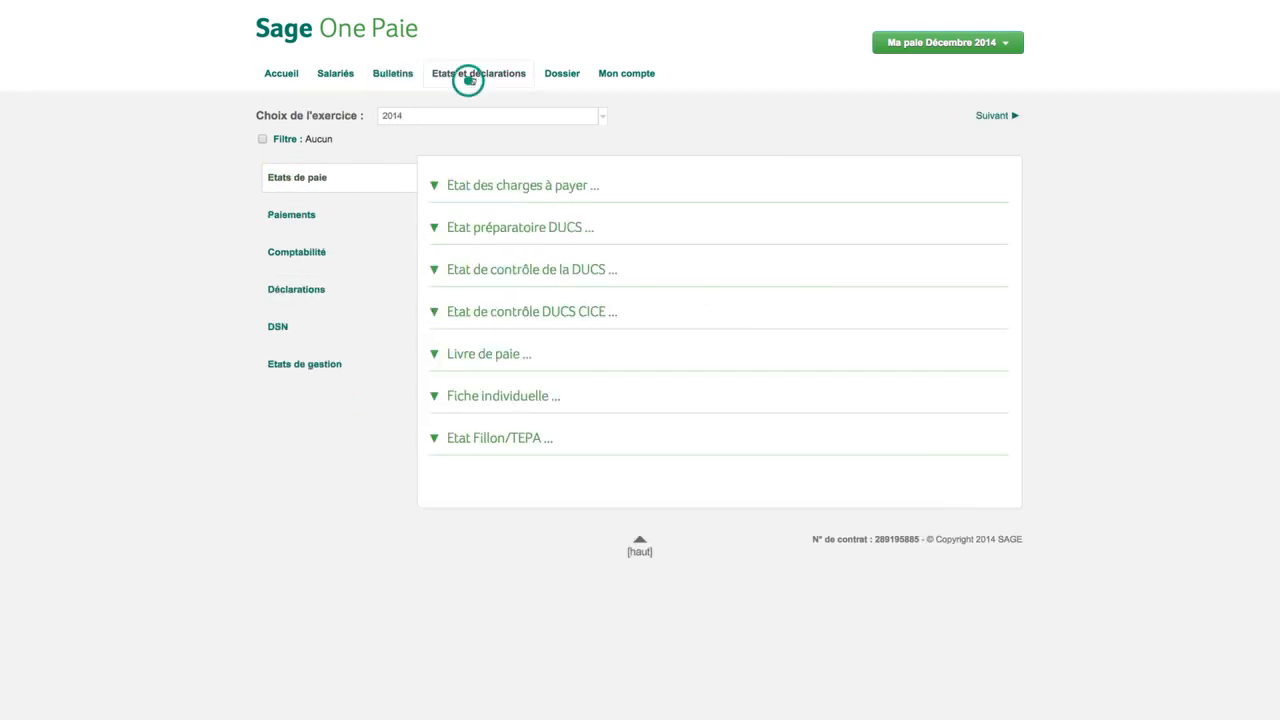
left_click(470, 187)
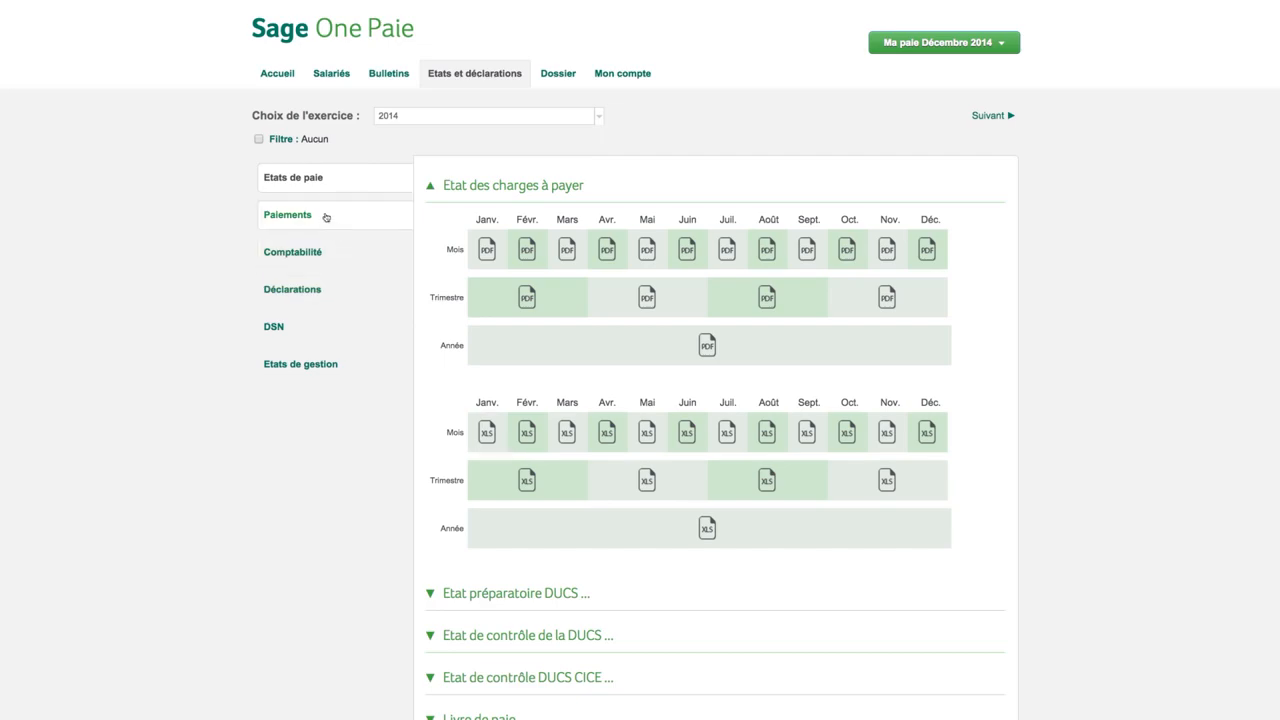
left_click(280, 141)
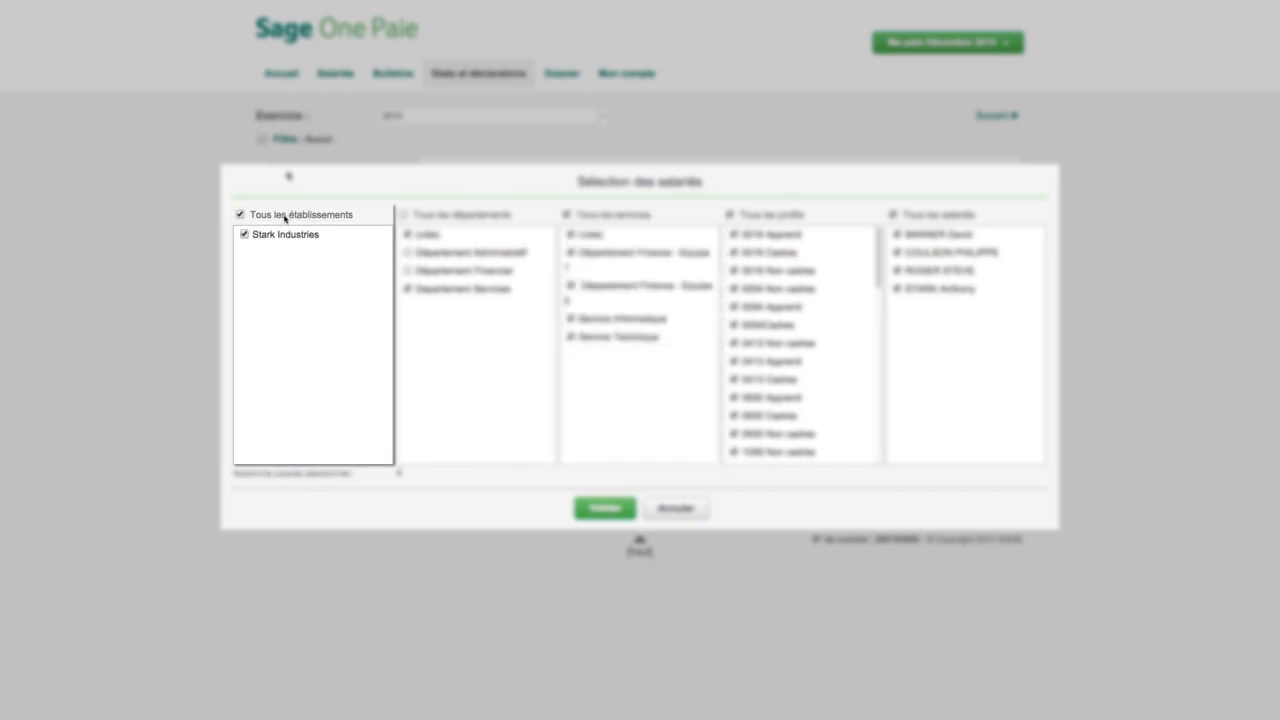
left_click(610, 509)
Generate the yearly Etat des charges à payer as a PDF for 01/01/2014 to 31/12/2014
left_click(529, 185)
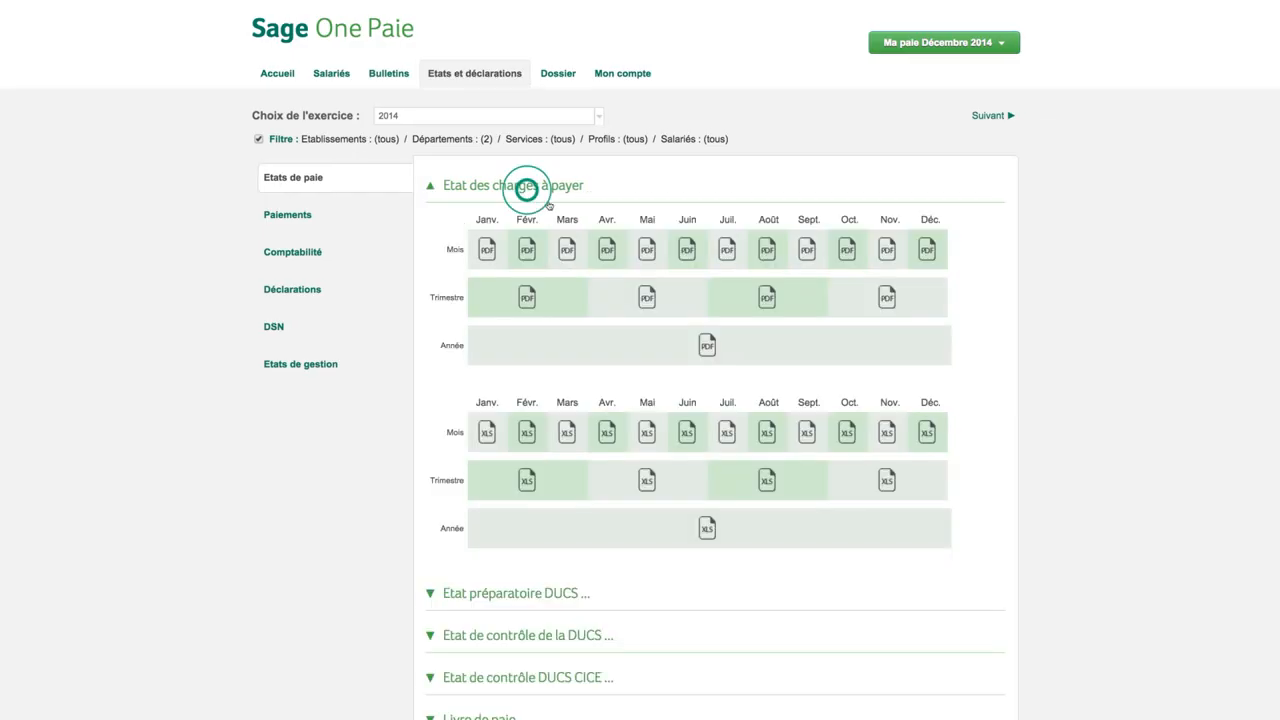
left_click(706, 345)
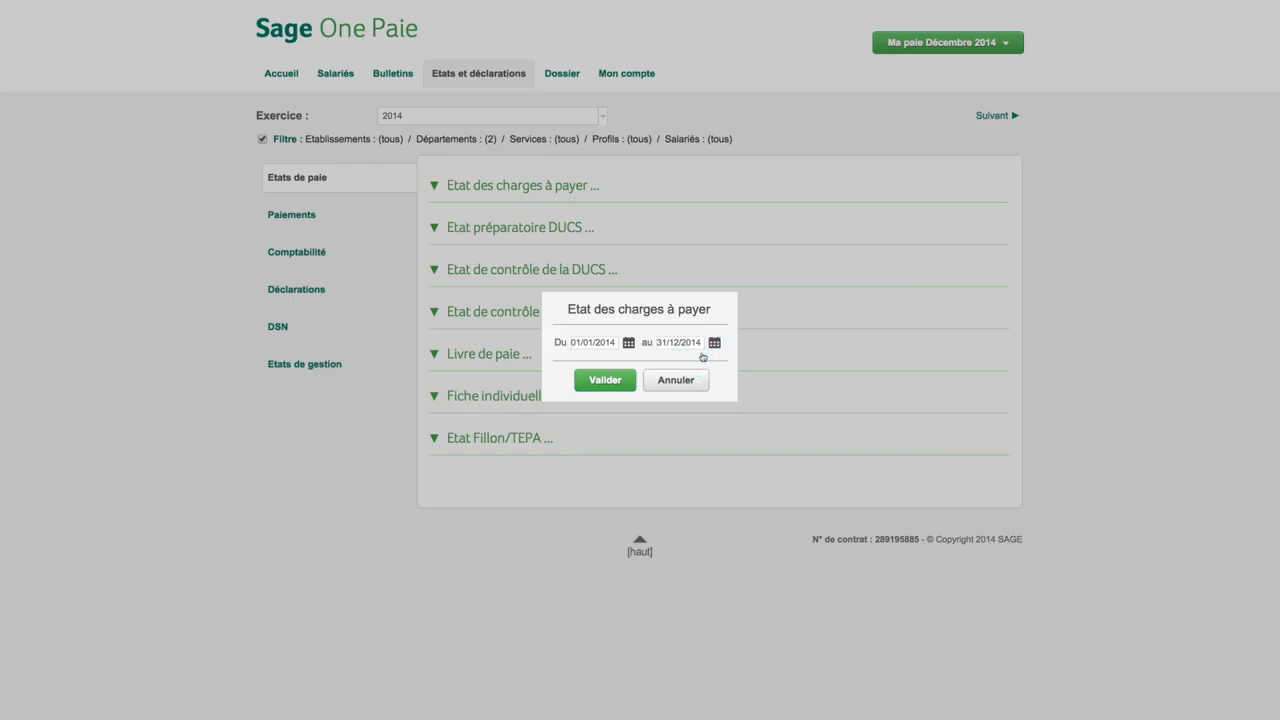
left_click(608, 381)
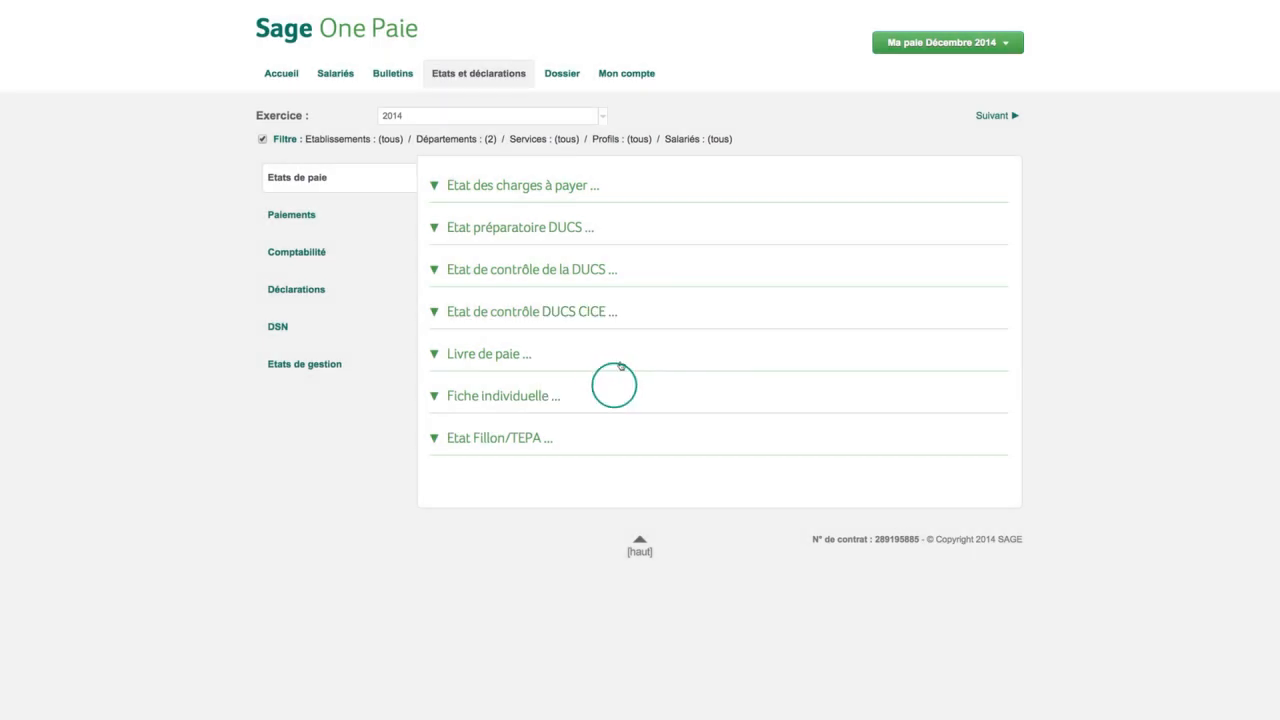
Look through the 2014 payment files, the accounting files and journals, and the available management reports
left_click(319, 216)
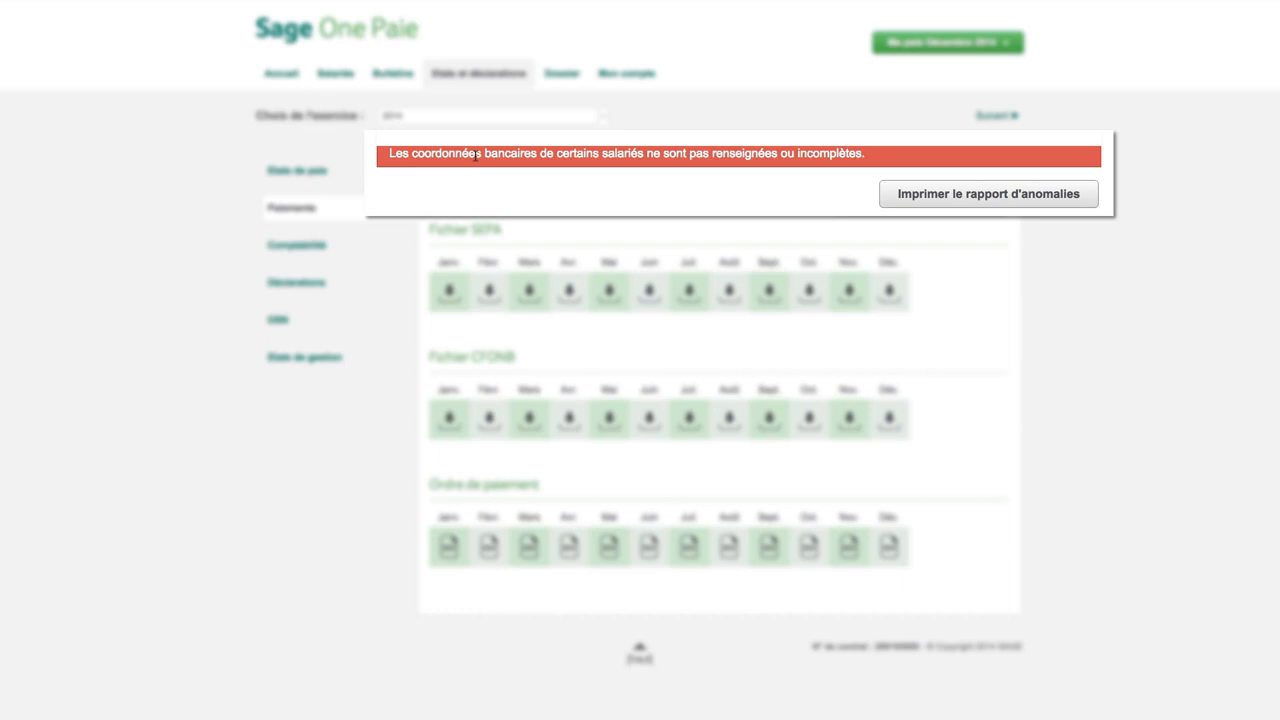
left_click(390, 246)
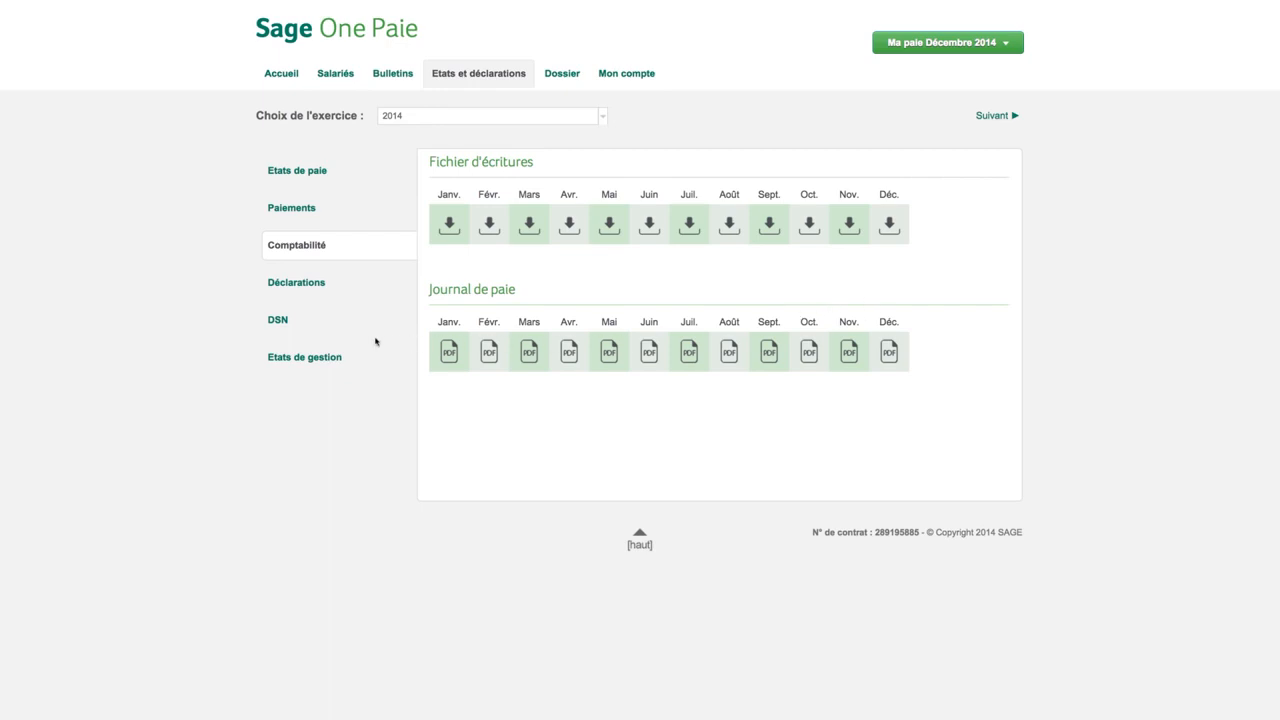
left_click(295, 357)
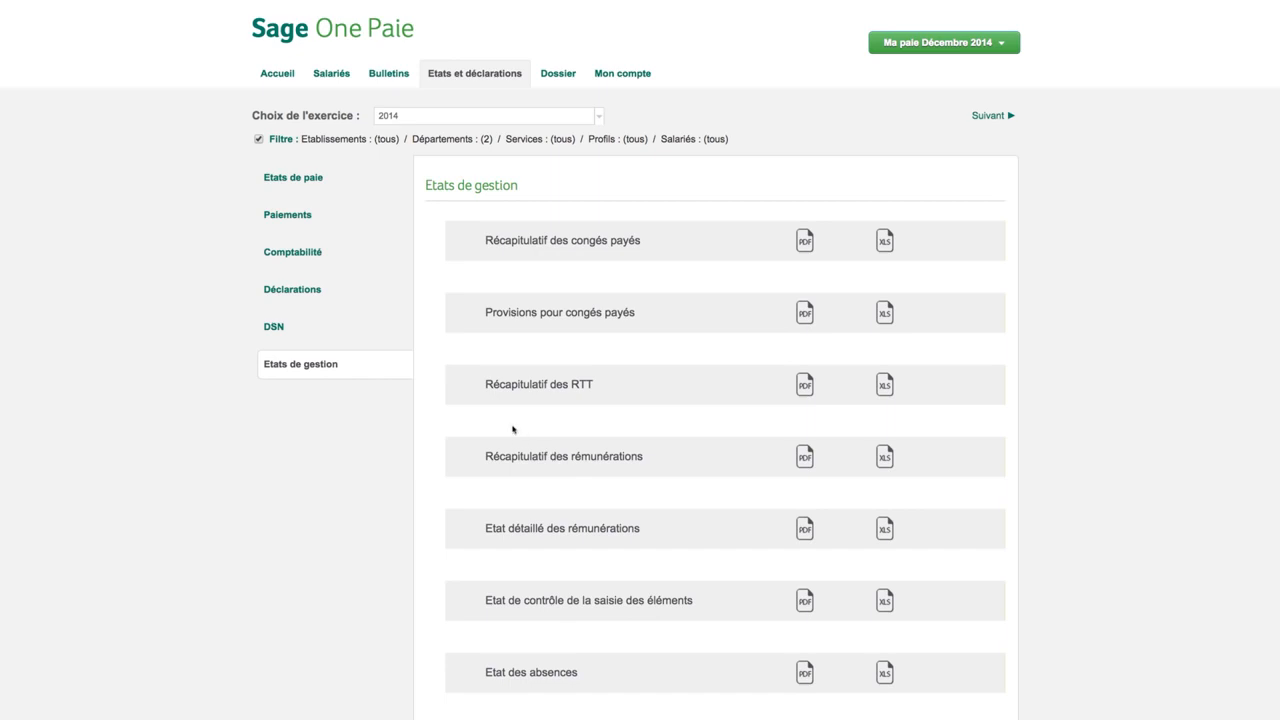
Examine the 2014 DUCS, AED and DADSU declarations one after the other
left_click(307, 300)
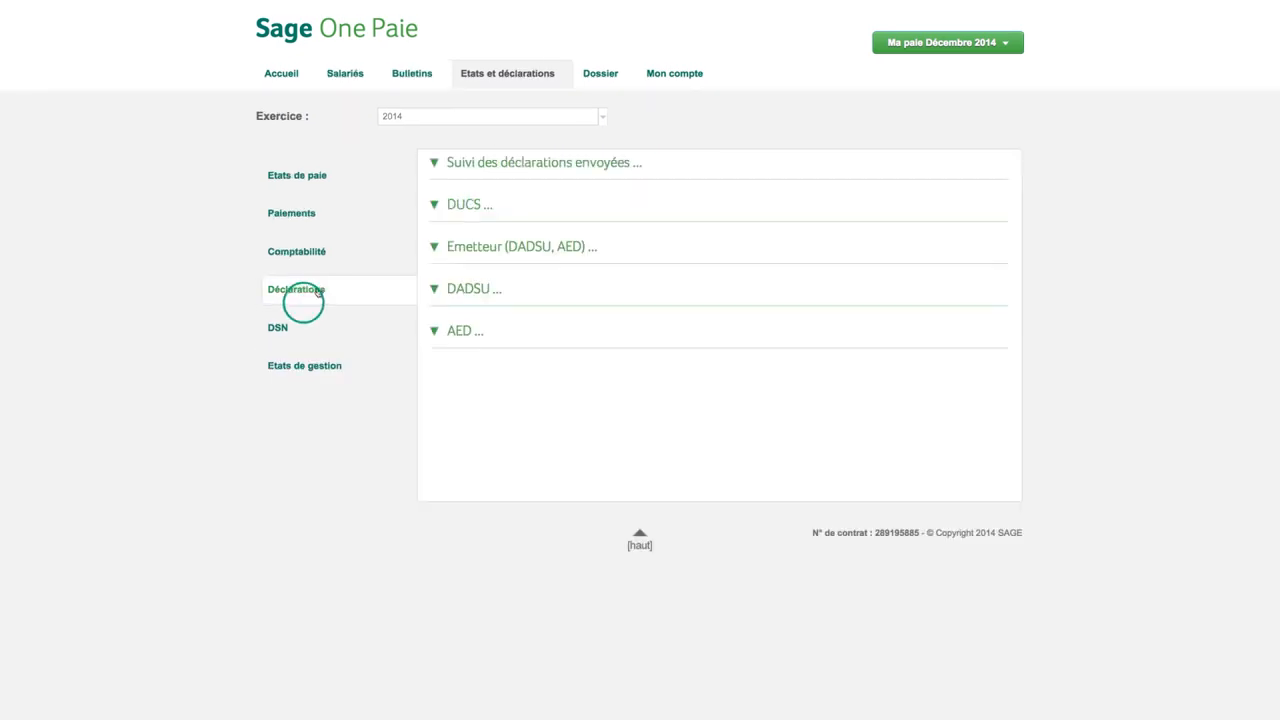
left_click(485, 219)
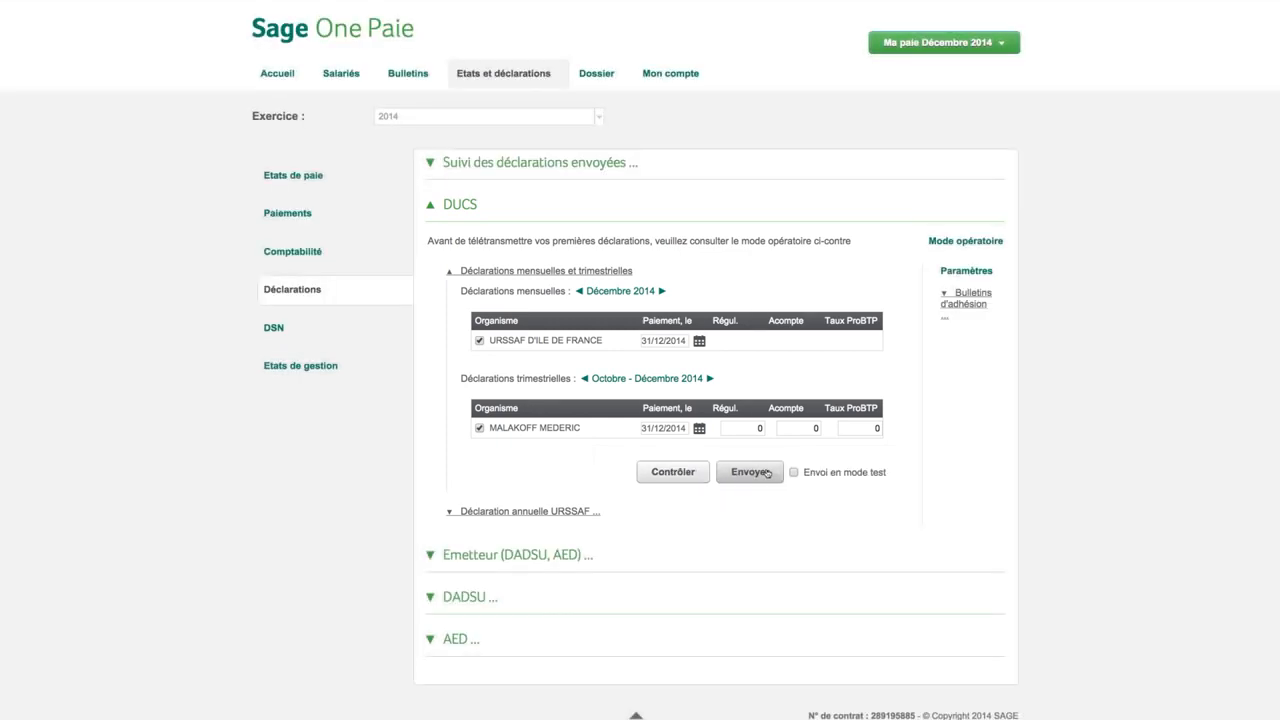
left_click(461, 206)
left_click(472, 331)
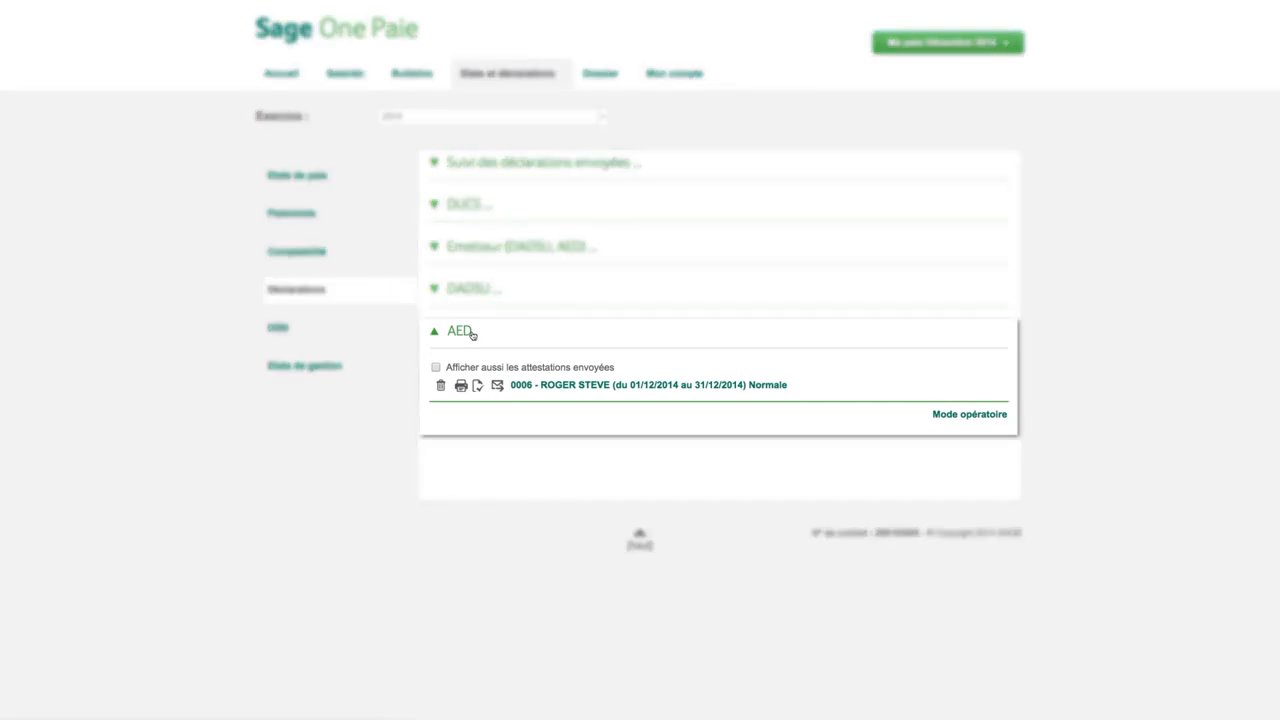
left_click(472, 333)
left_click(458, 296)
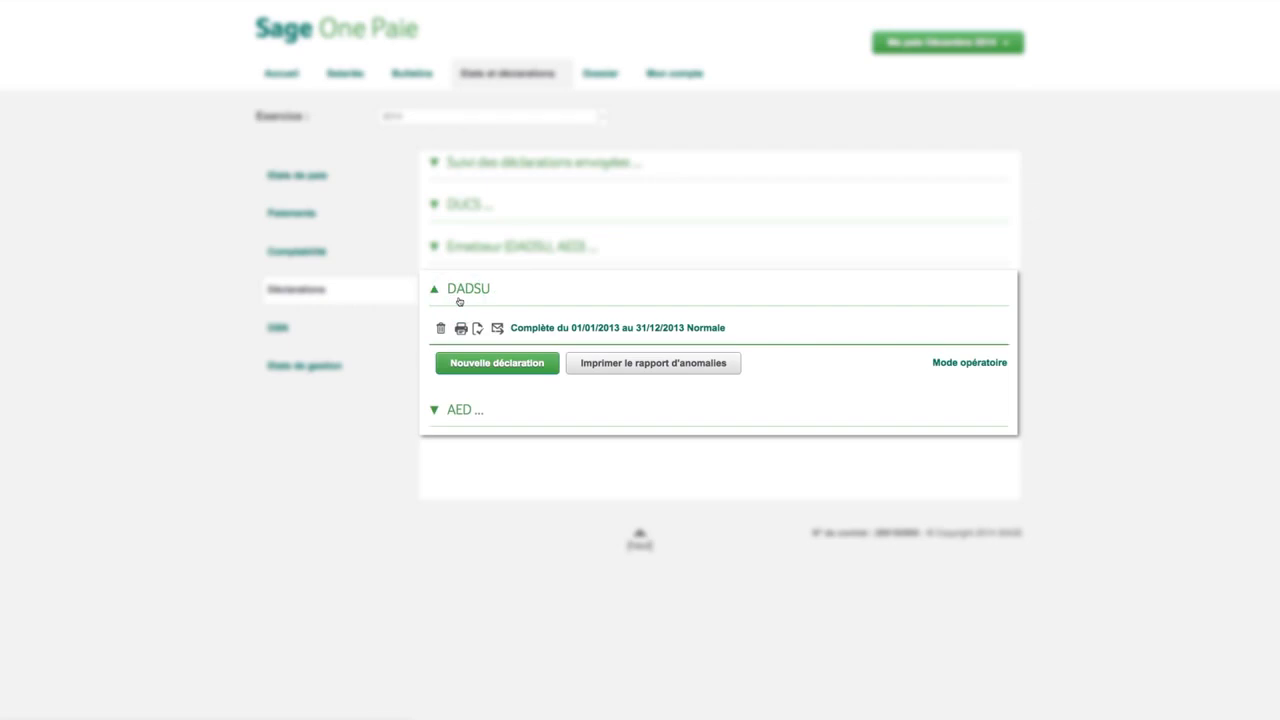